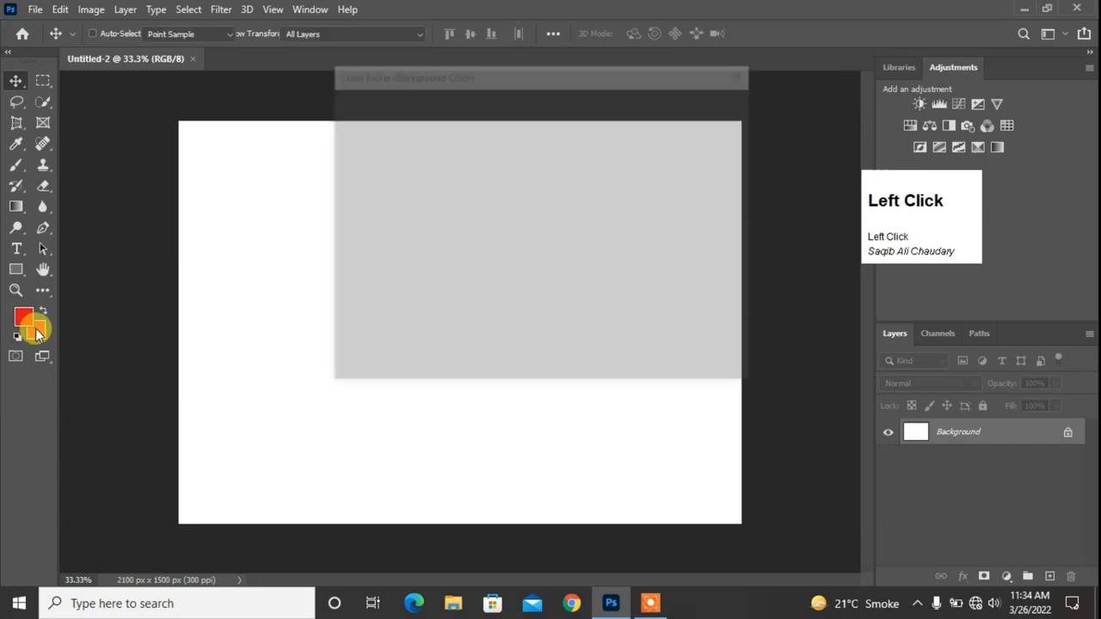
Set the background colour to blue #4329e1 and swap the foreground and background colours
click(557, 179)
click(701, 104)
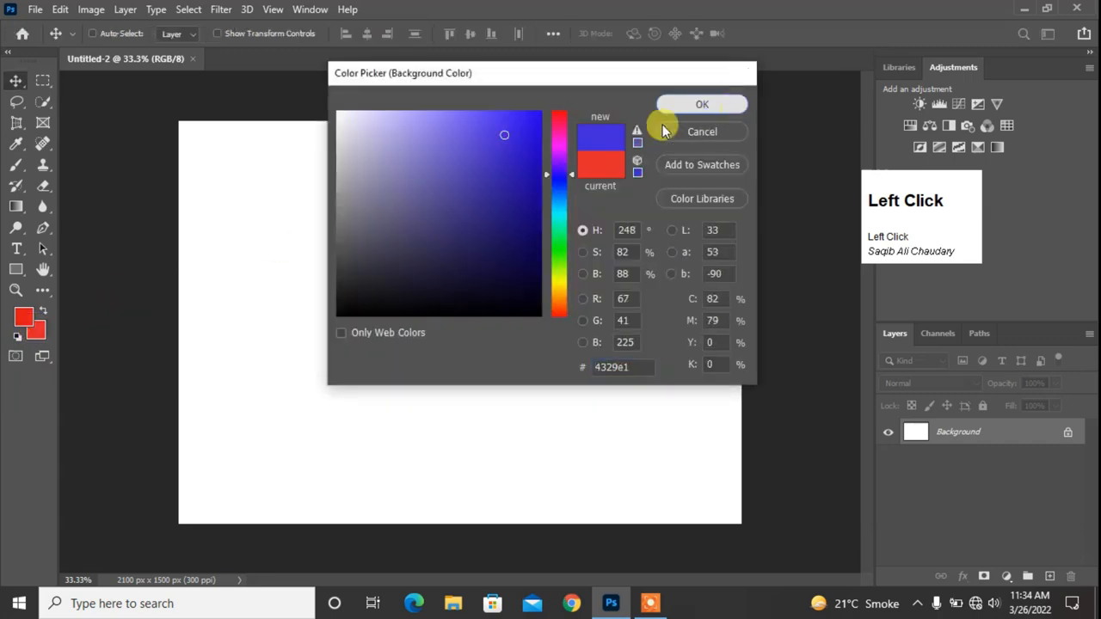
click(45, 310)
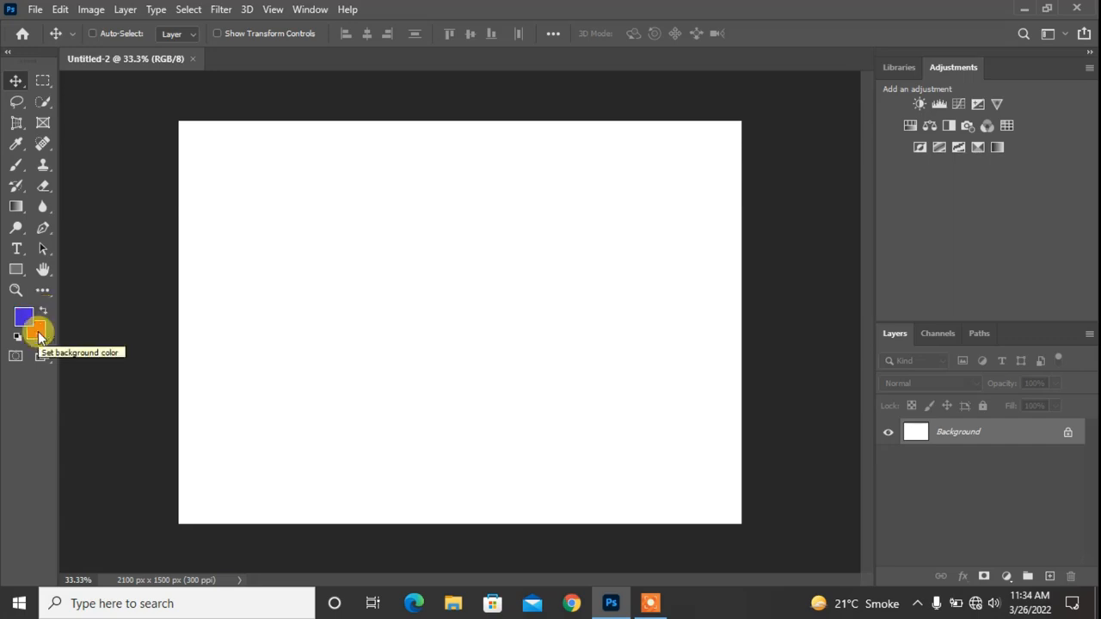
click(40, 315)
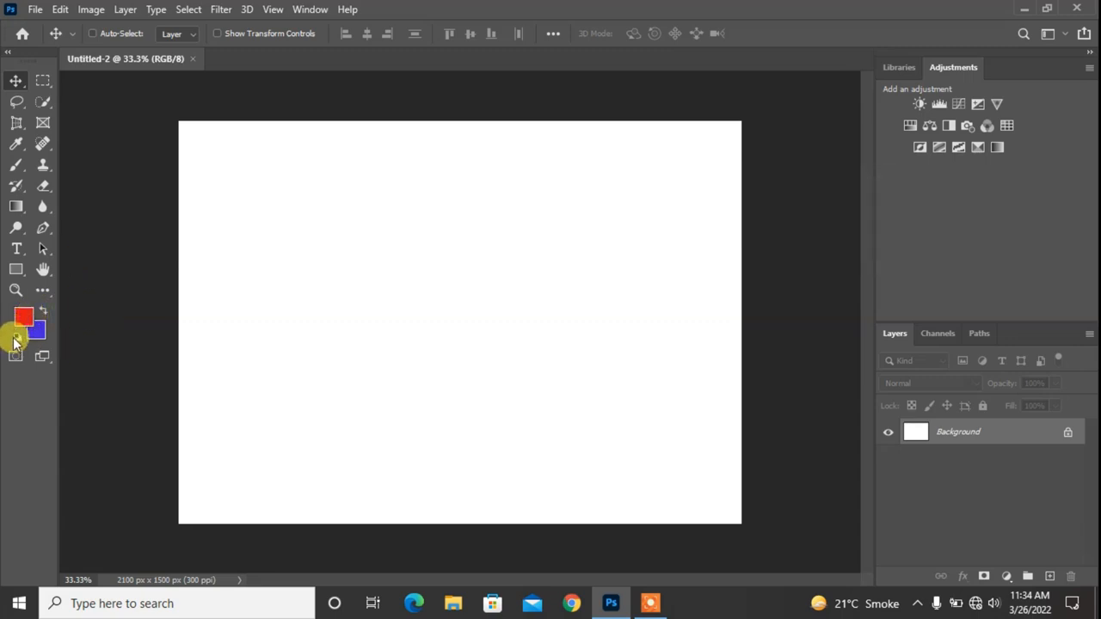
Reset the foreground and background colours to the default black and white
click(19, 341)
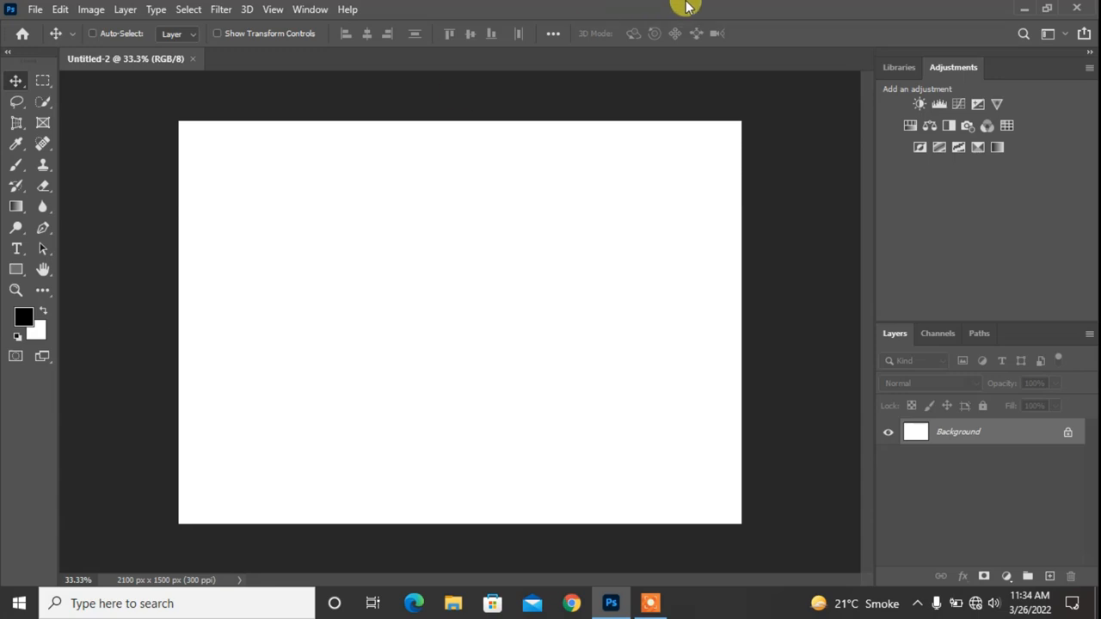
Place the photo IMG_20210522_172921 from the desktop into the Untitled-2 canvas
click(1051, 7)
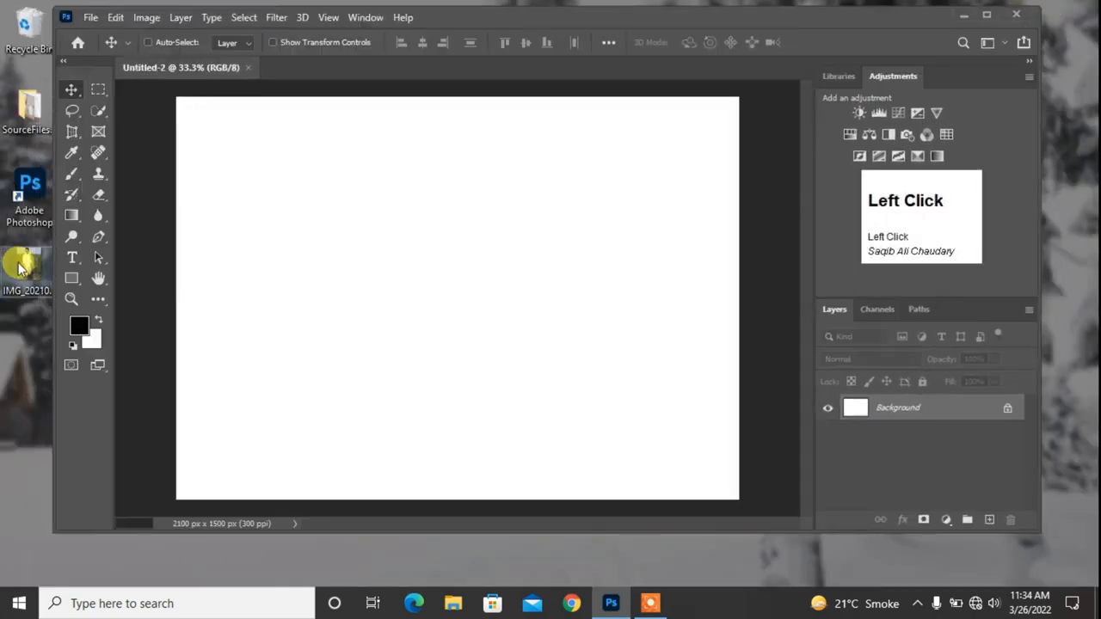
drag(448, 278, 447, 279)
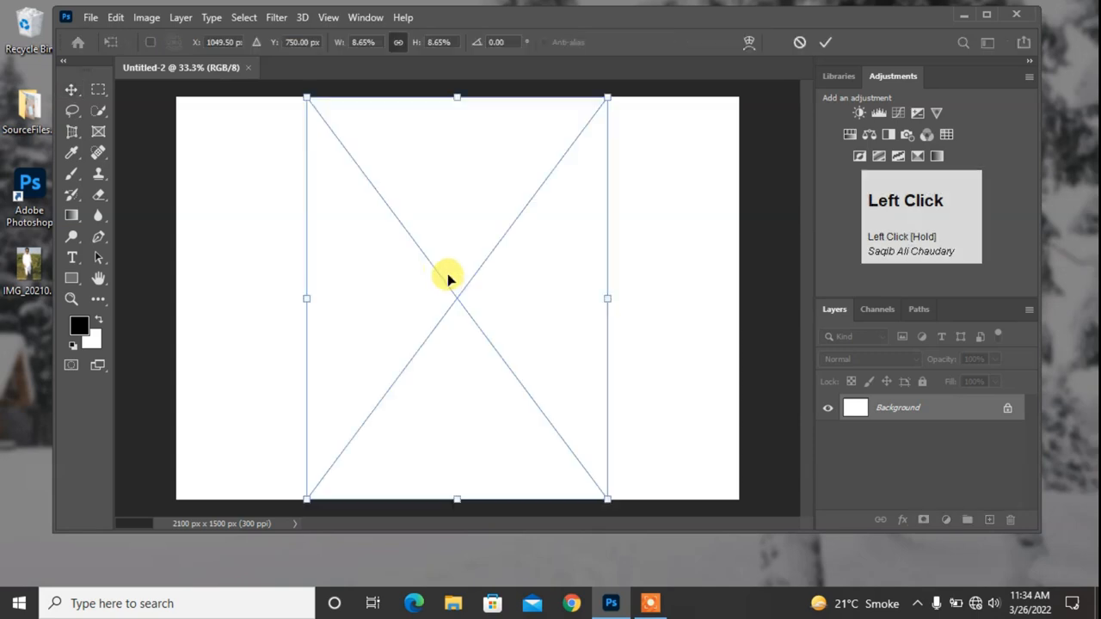
key(Return)
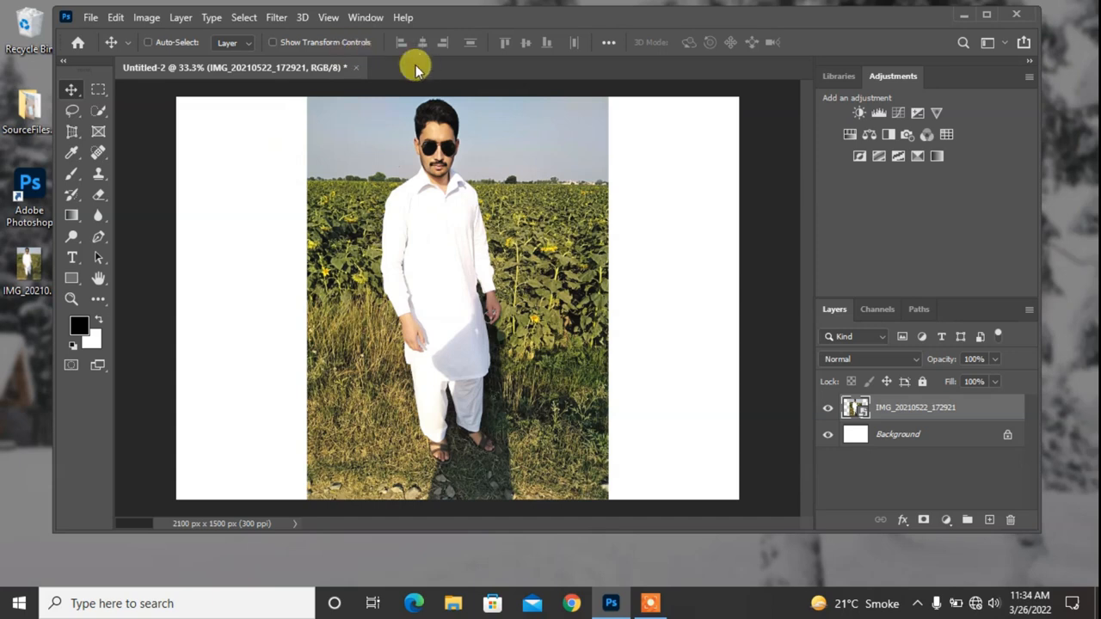
Open the same desktop photo as a separate document and maximize the program window
drag(30, 266, 400, 75)
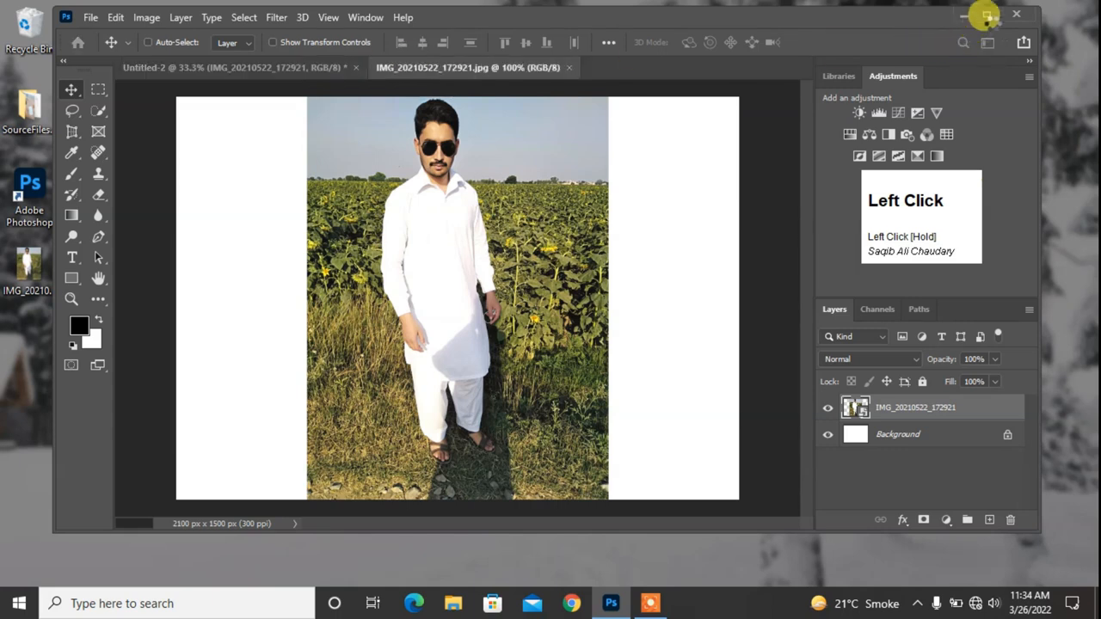
click(991, 15)
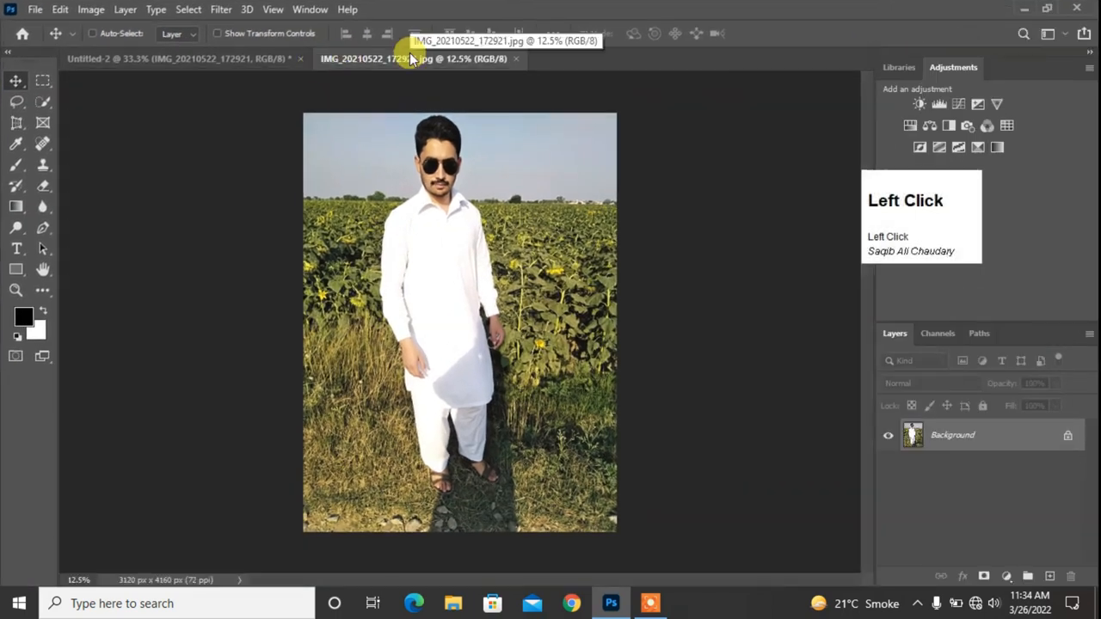
In Untitled-2, scale the placed photo down with Free Transform and reposition it on the canvas
drag(287, 58, 460, 389)
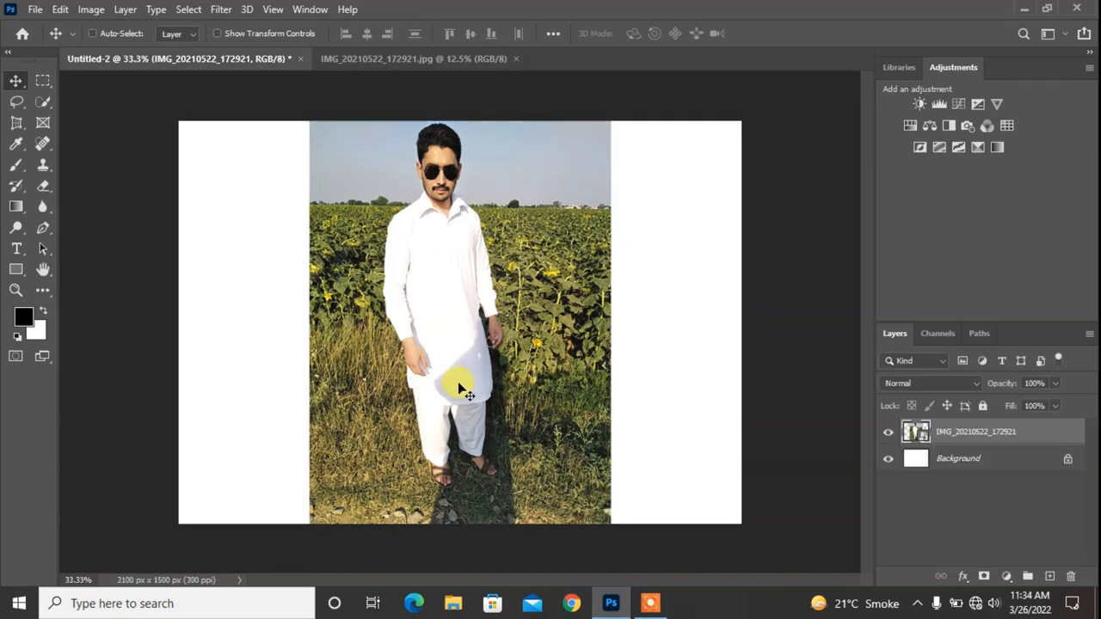
key(ctrl+t)
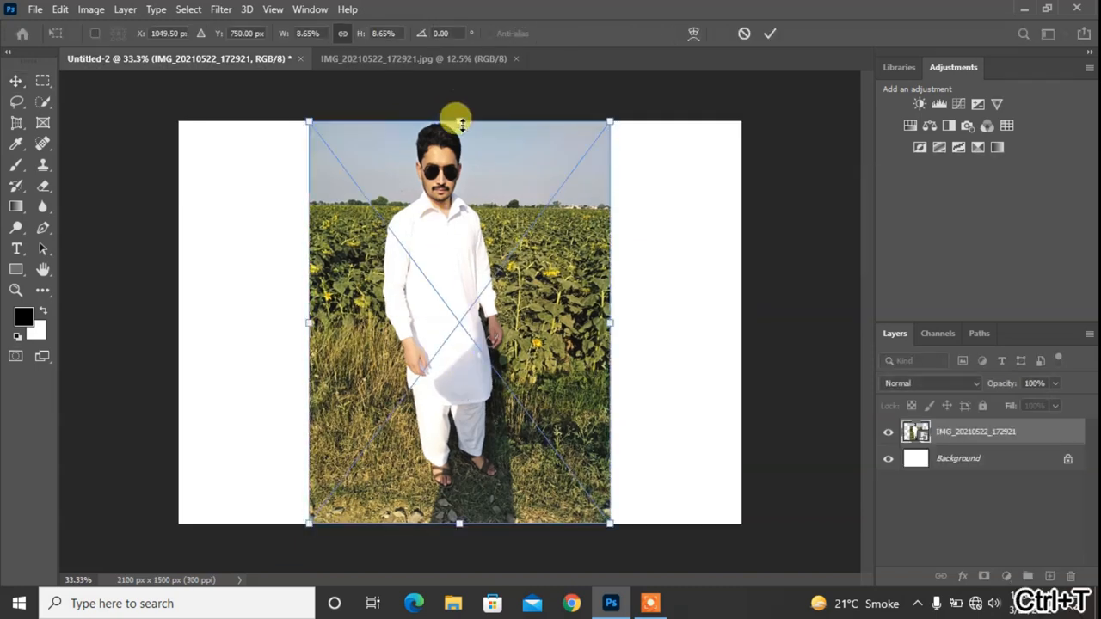
drag(460, 125, 440, 393)
drag(449, 430, 410, 265)
drag(414, 222, 414, 135)
drag(407, 253, 398, 301)
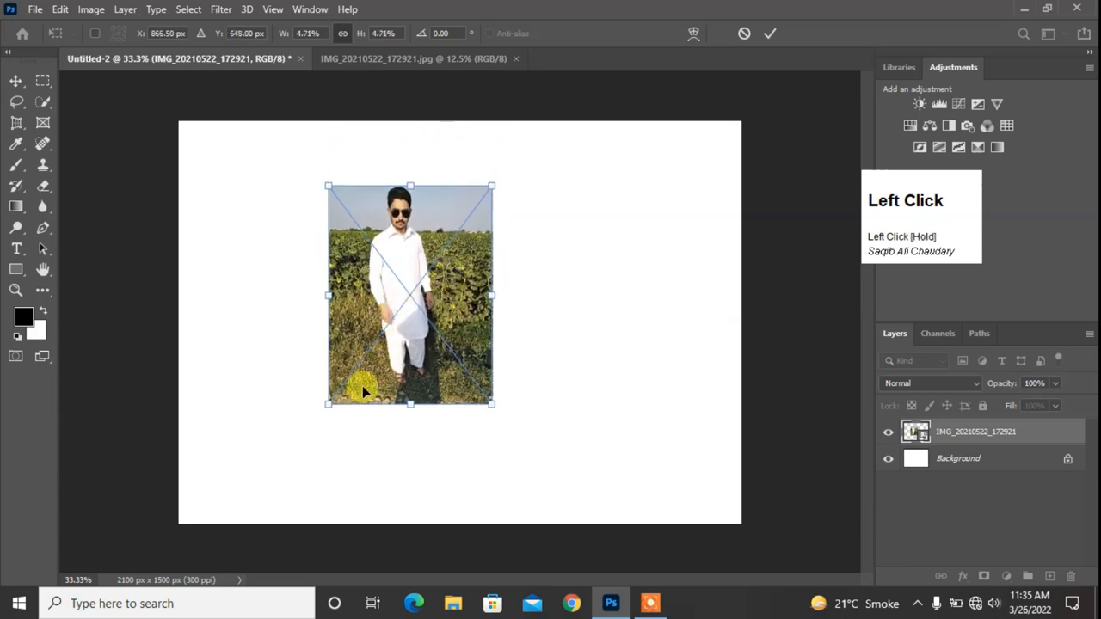
drag(331, 401, 309, 434)
Try distorting the photo by shifting its left edge and corners independently, and undo the distortion
drag(310, 312, 233, 378)
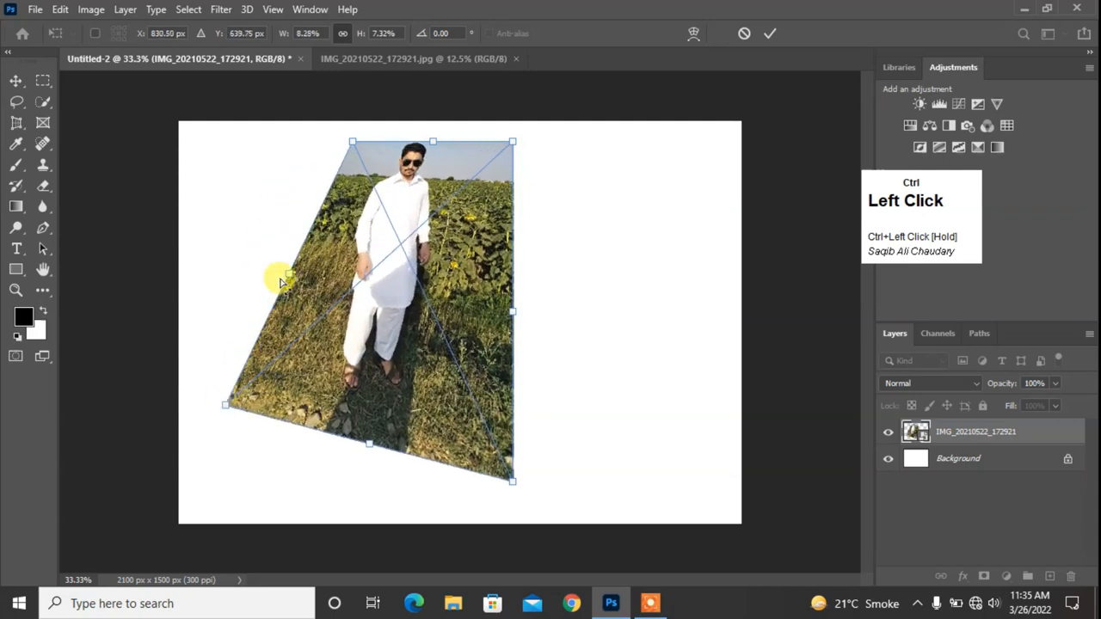
drag(290, 275, 339, 215)
drag(512, 139, 415, 170)
key(ctrl+z)
key(ctrl+z)
key(ctrl+z)
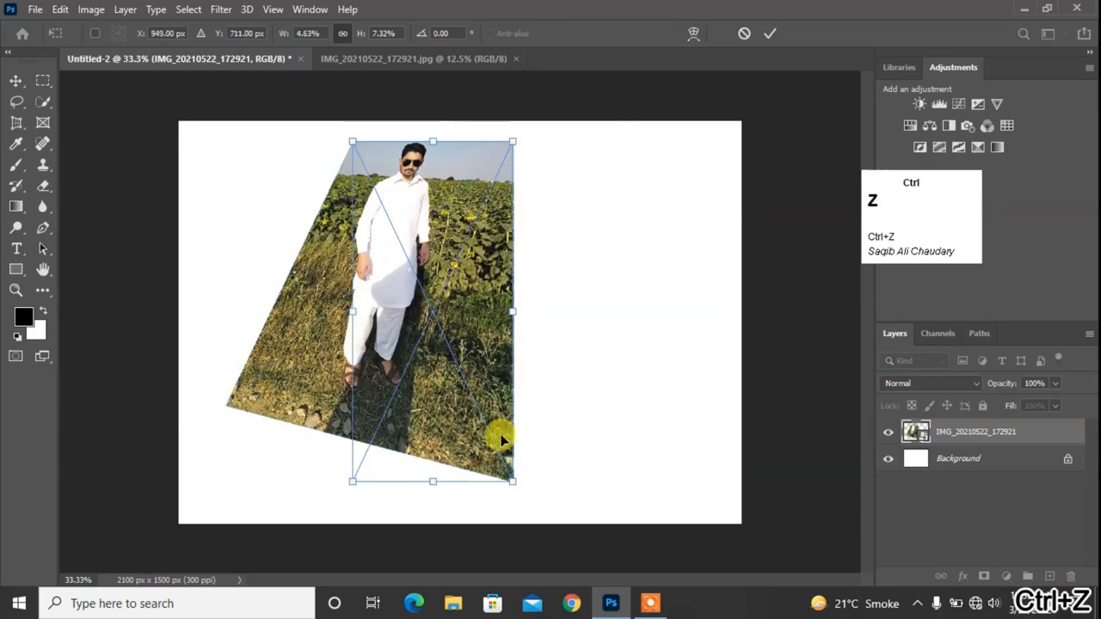
key(ctrl+z)
Resize the photo freely to about 2.44% width and 2.78% height, and move it to the canvas's upper-left area
key(shift)
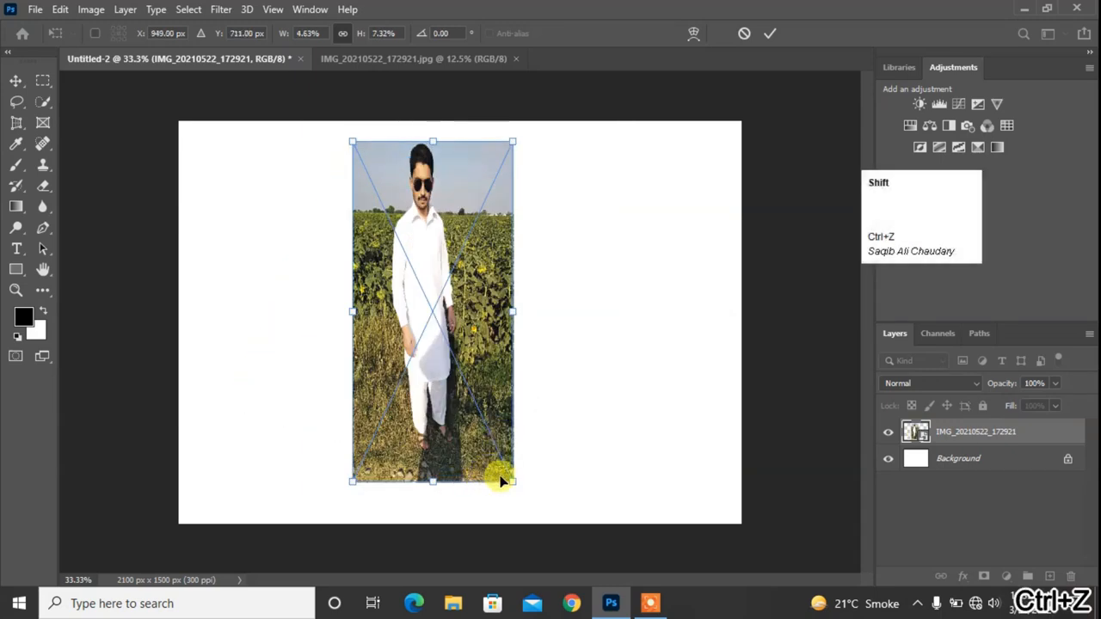
drag(510, 482, 438, 274)
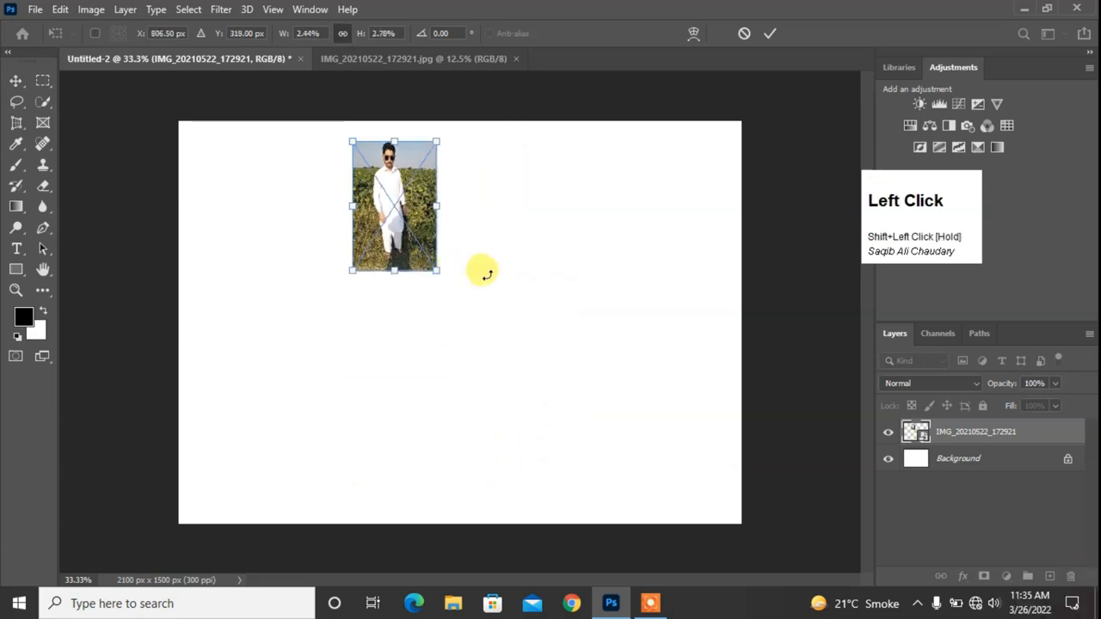
key(Return)
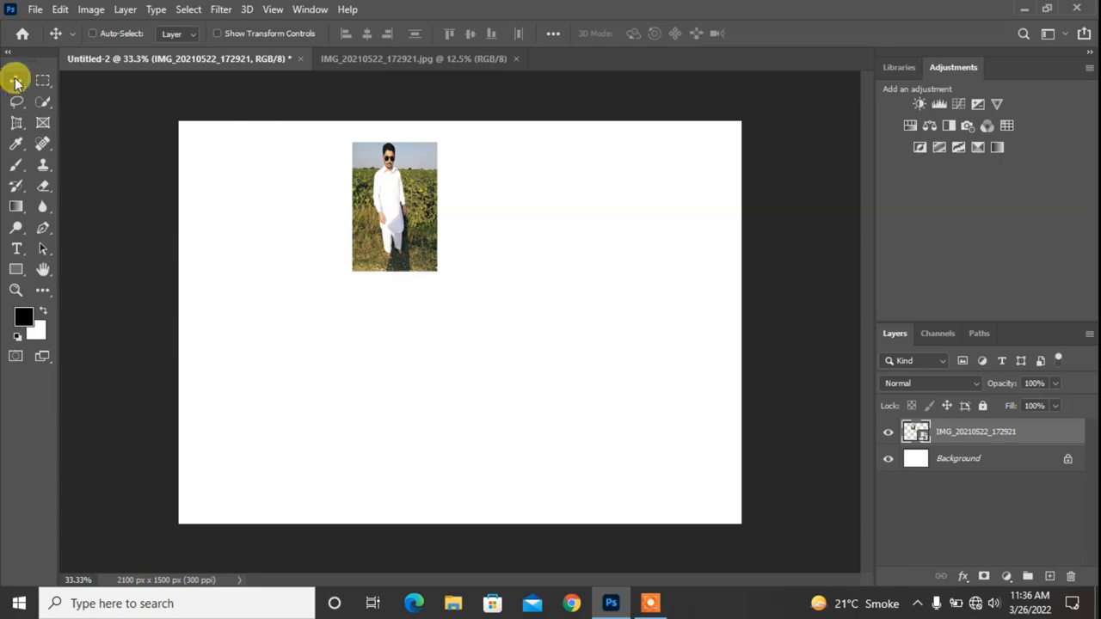
drag(390, 230, 237, 215)
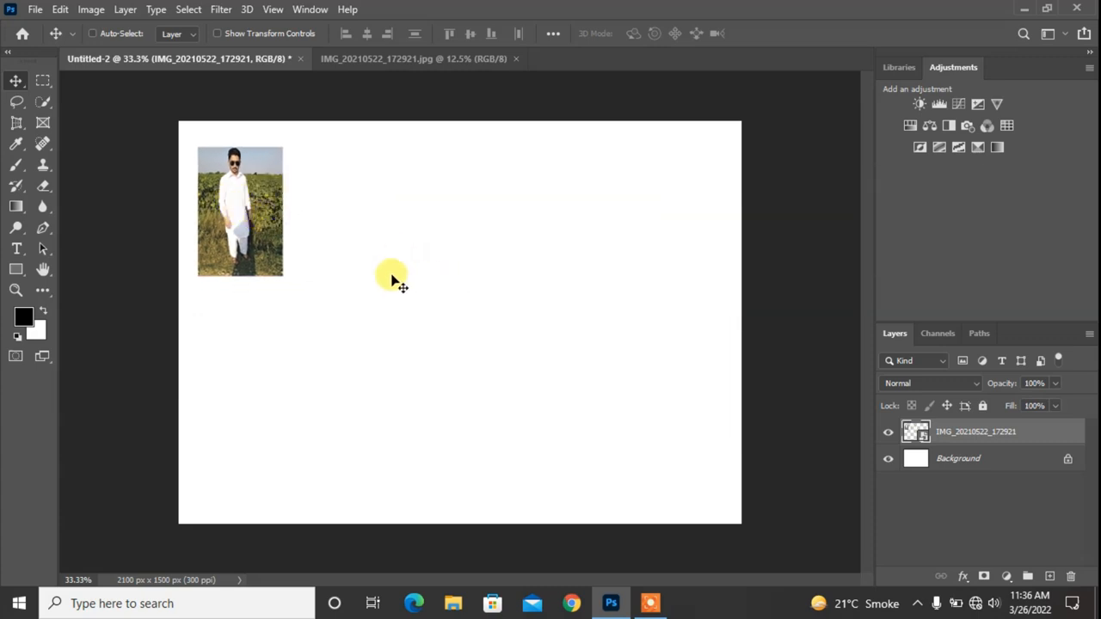
Duplicate the photo three times and line up the copies in a row along the canvas's upper part
drag(390, 274, 343, 207)
drag(247, 195, 529, 258)
drag(520, 208, 651, 212)
click(267, 241)
drag(573, 216, 517, 209)
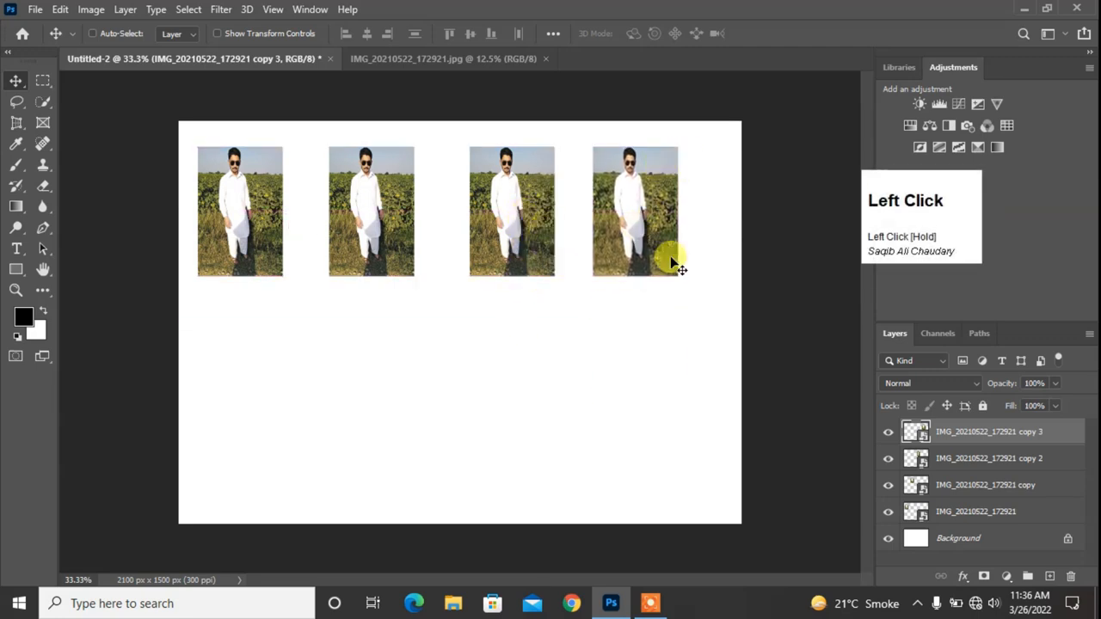
Select the copy 2 layer, move the third photo slightly and bring it back in line with the row
click(1019, 460)
drag(533, 237, 513, 218)
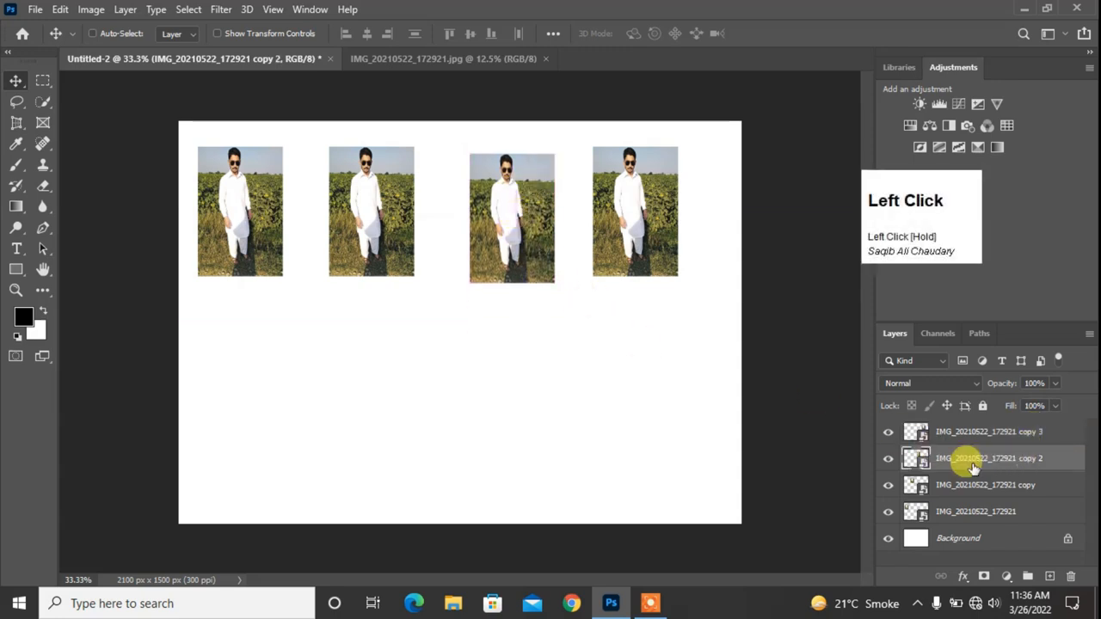
drag(485, 214, 480, 203)
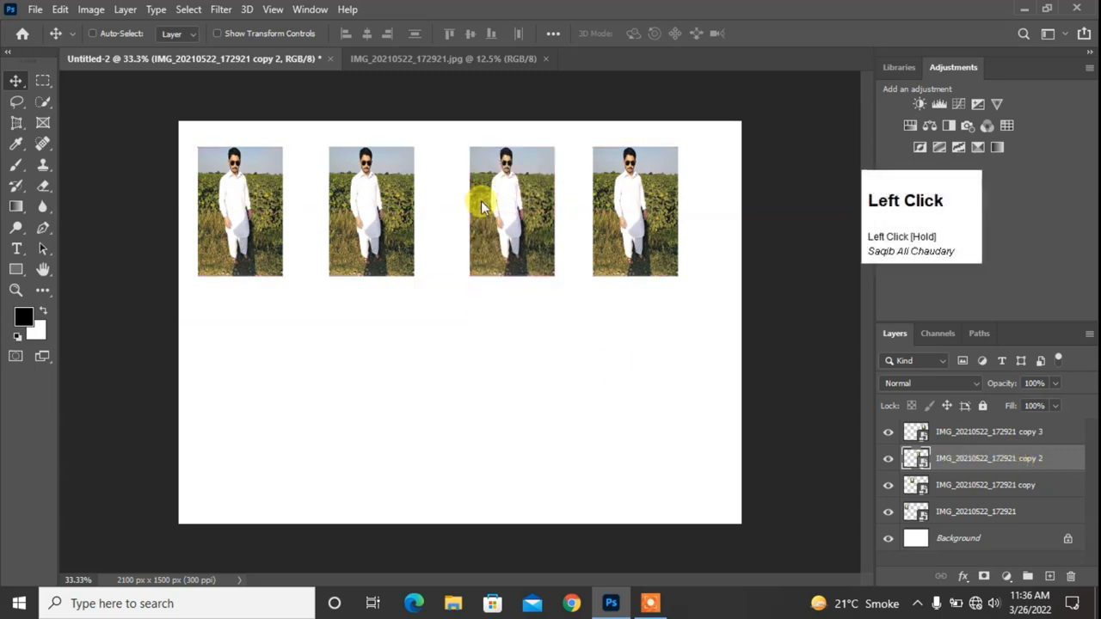
Enable Auto-Select for layers and shift the first and second photos slightly right within the row
click(92, 35)
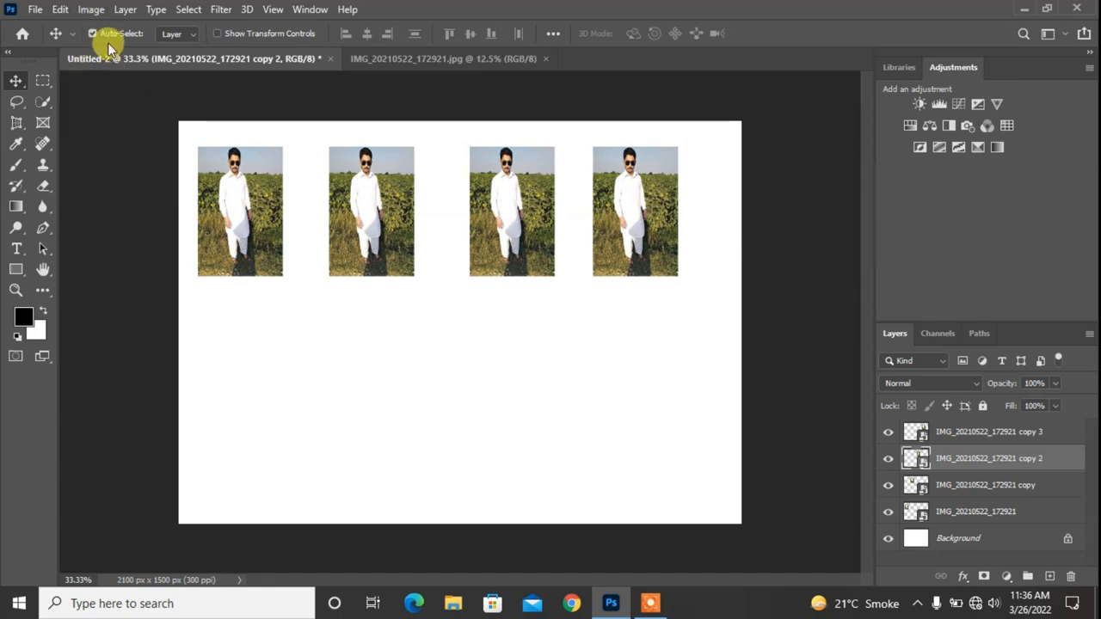
drag(234, 198, 254, 186)
mouse_move(398, 210)
mouse_down()
mouse_move(394, 304)
mouse_move(416, 211)
mouse_up()
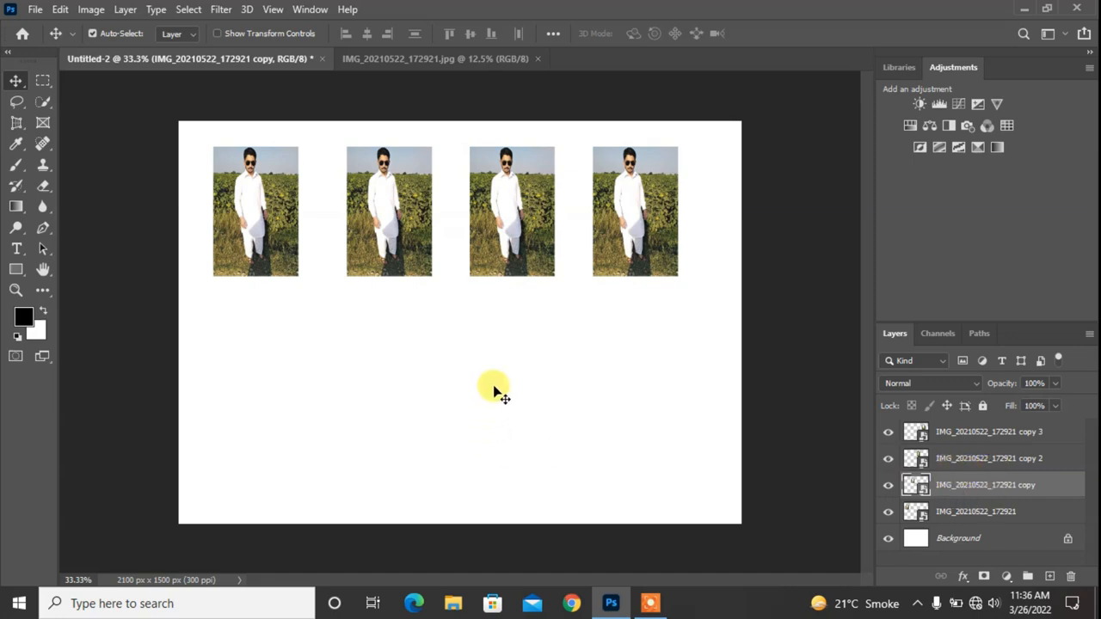
Select the three copy layers, duplicate them together into a second row below, and undo the duplication
ctrl+click(929, 438)
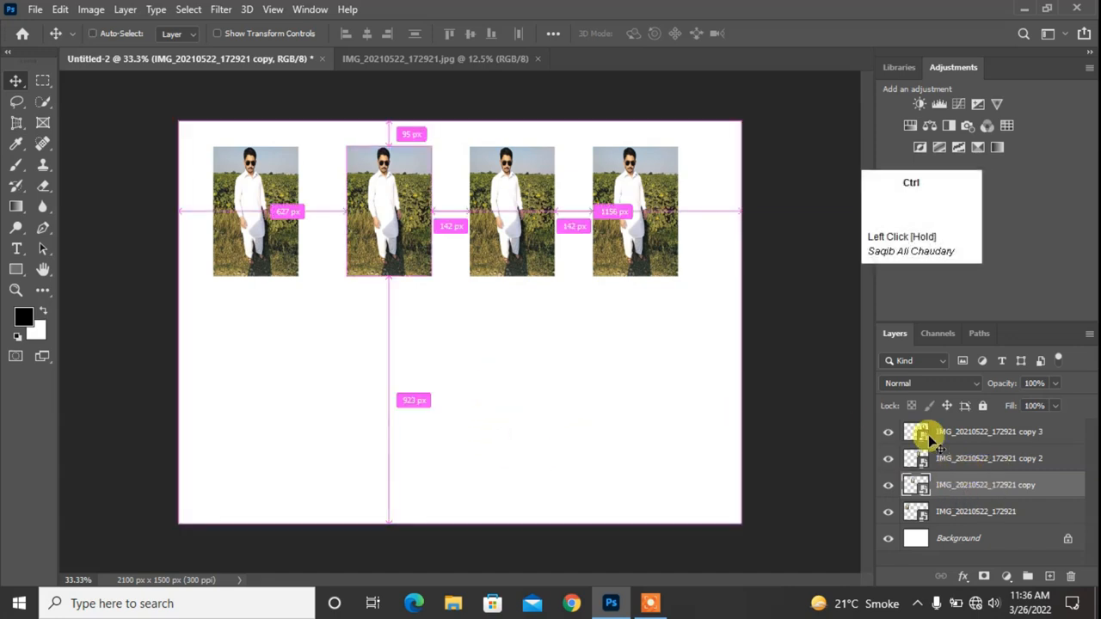
ctrl+click(970, 442)
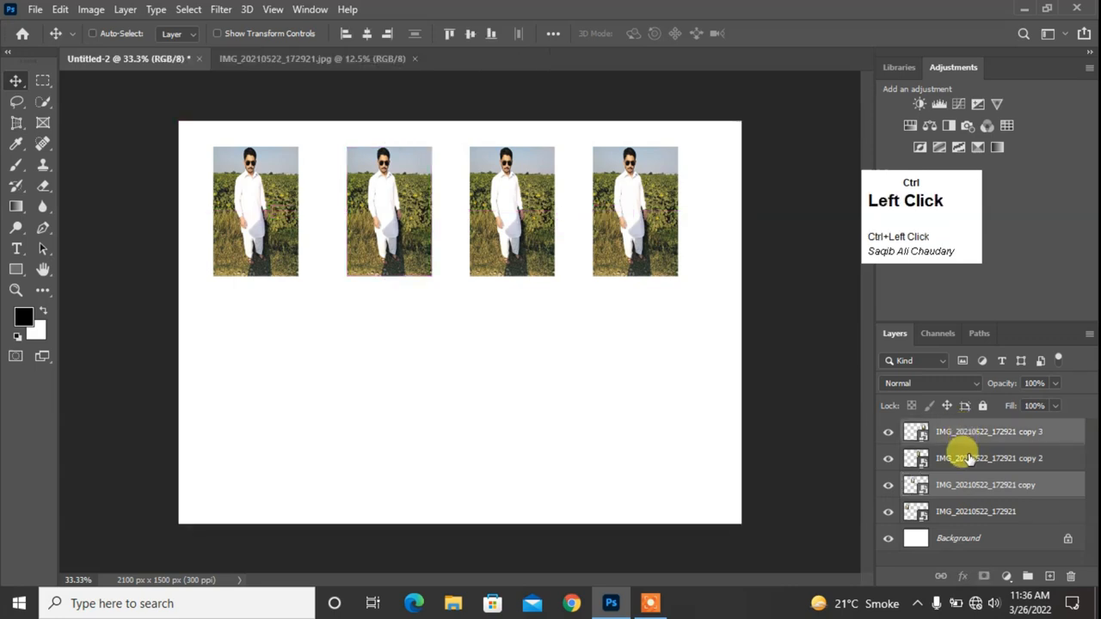
ctrl+click(969, 459)
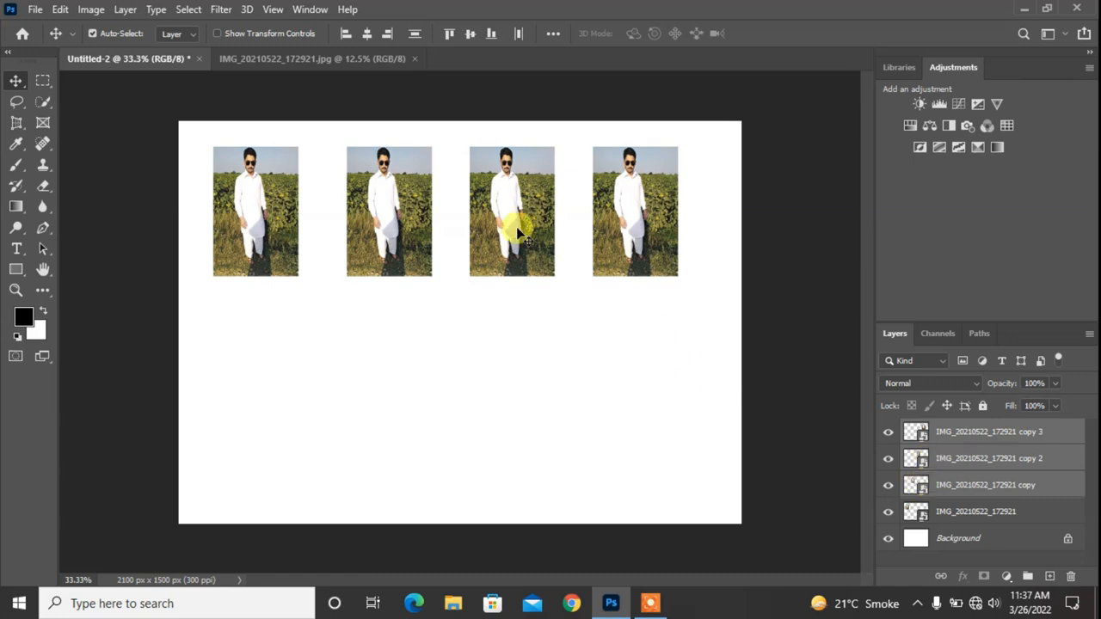
mouse_move(502, 203)
mouse_down()
mouse_move(499, 362)
mouse_move(502, 202)
mouse_up()
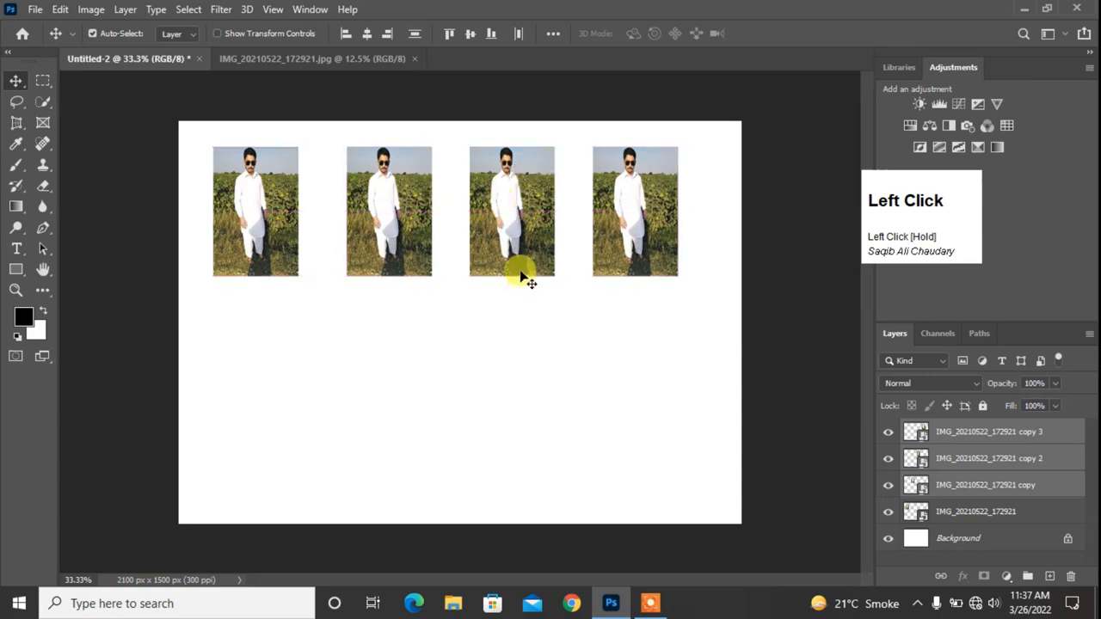
key(alt)
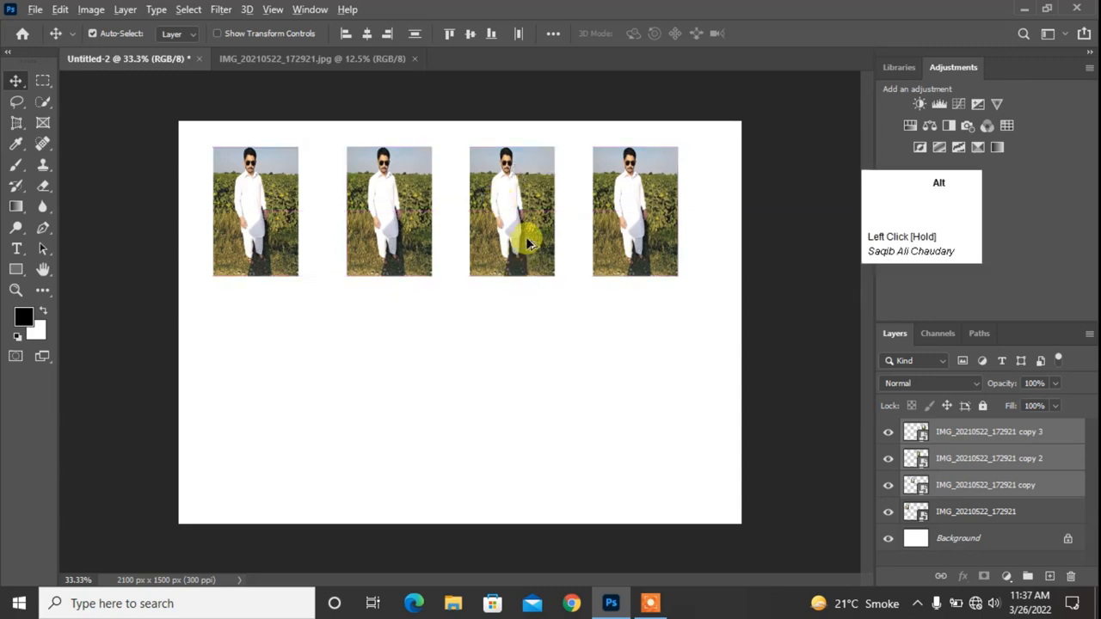
drag(528, 218, 531, 398)
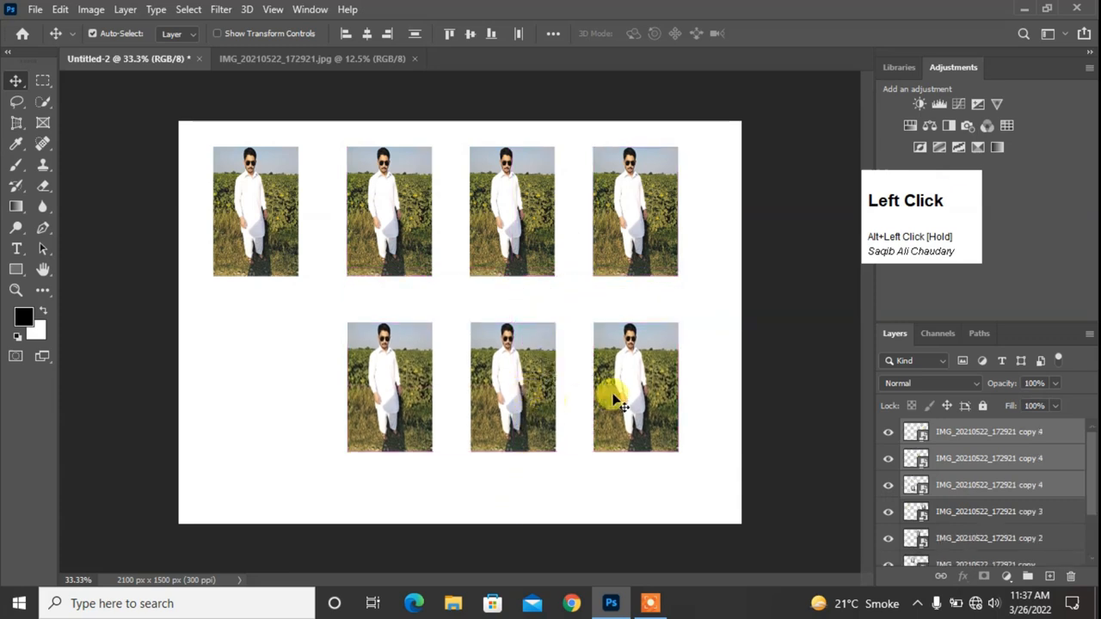
key(ctrl+z)
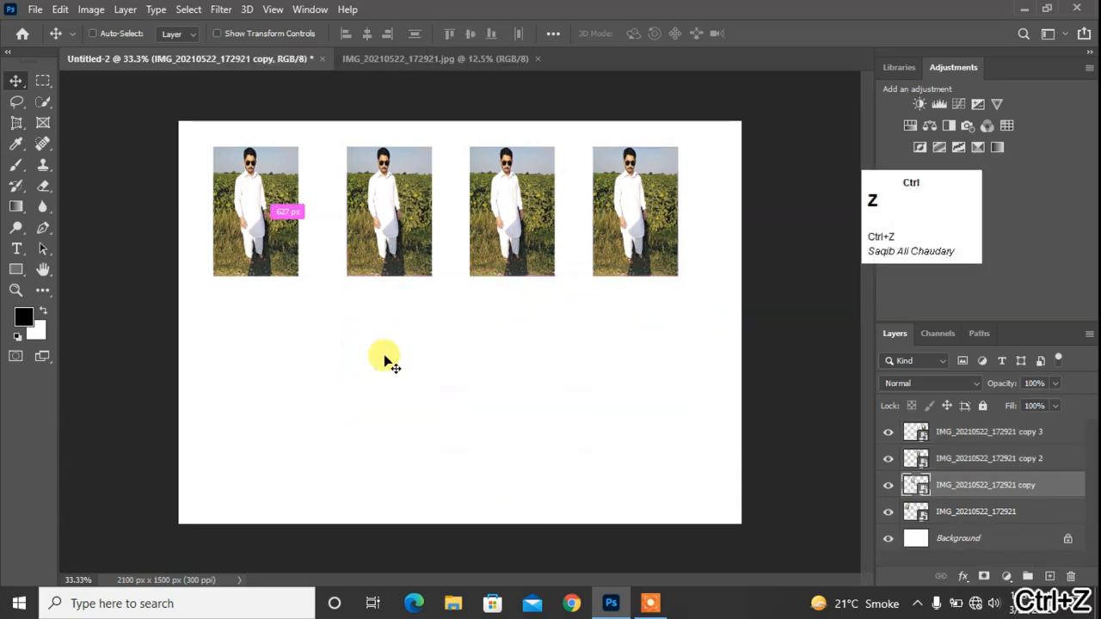
Select the copy, copy 2 and copy 3 layers and group them
ctrl+click(1004, 432)
ctrl+click(990, 458)
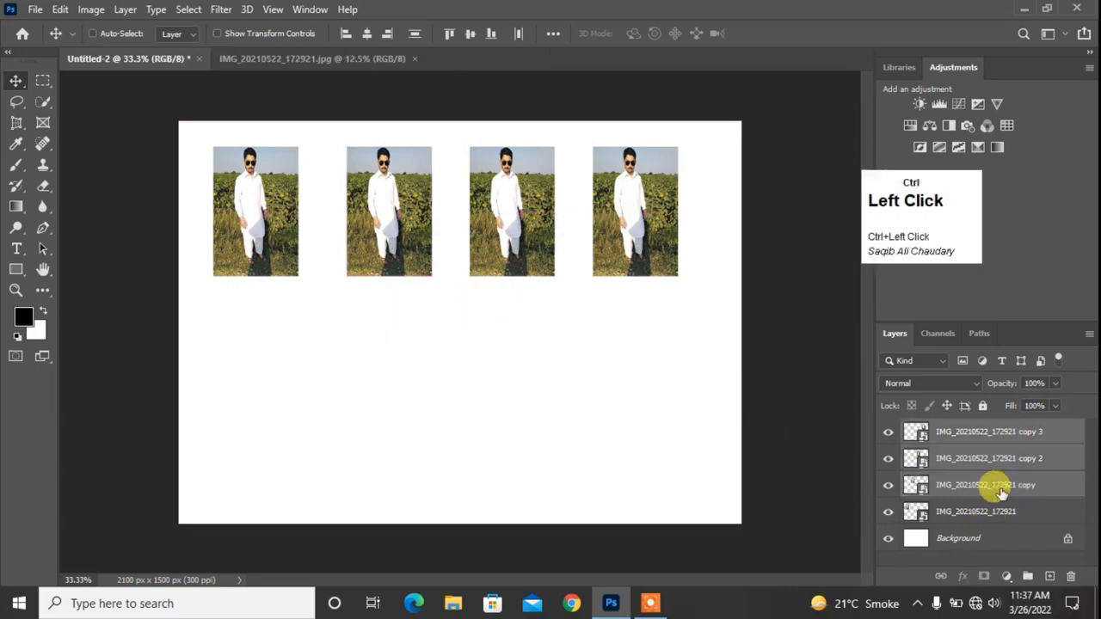
key(ctrl)
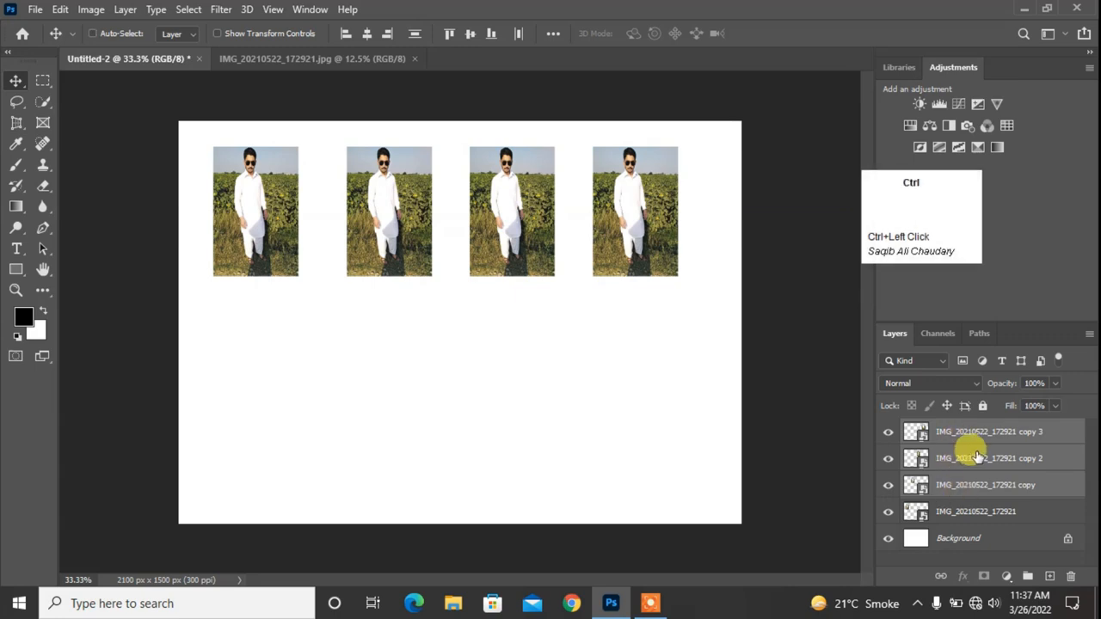
key(ctrl+g)
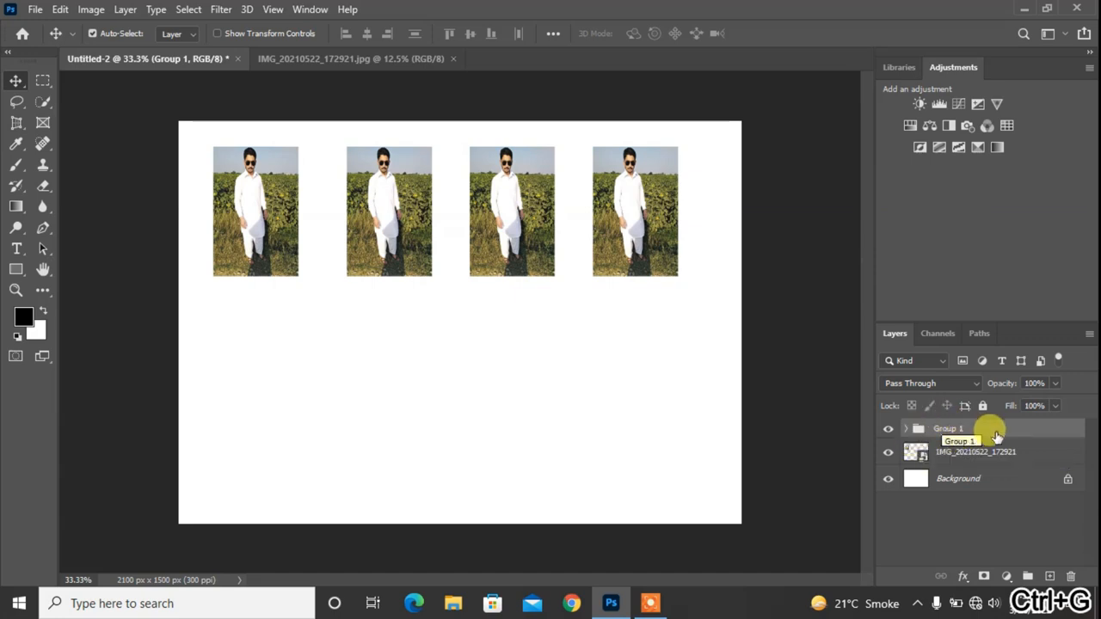
Move the third photo slightly right and the second slightly down within the group, and turn off Auto-Select
mouse_move(496, 200)
mouse_down()
mouse_move(506, 312)
mouse_move(506, 199)
mouse_up()
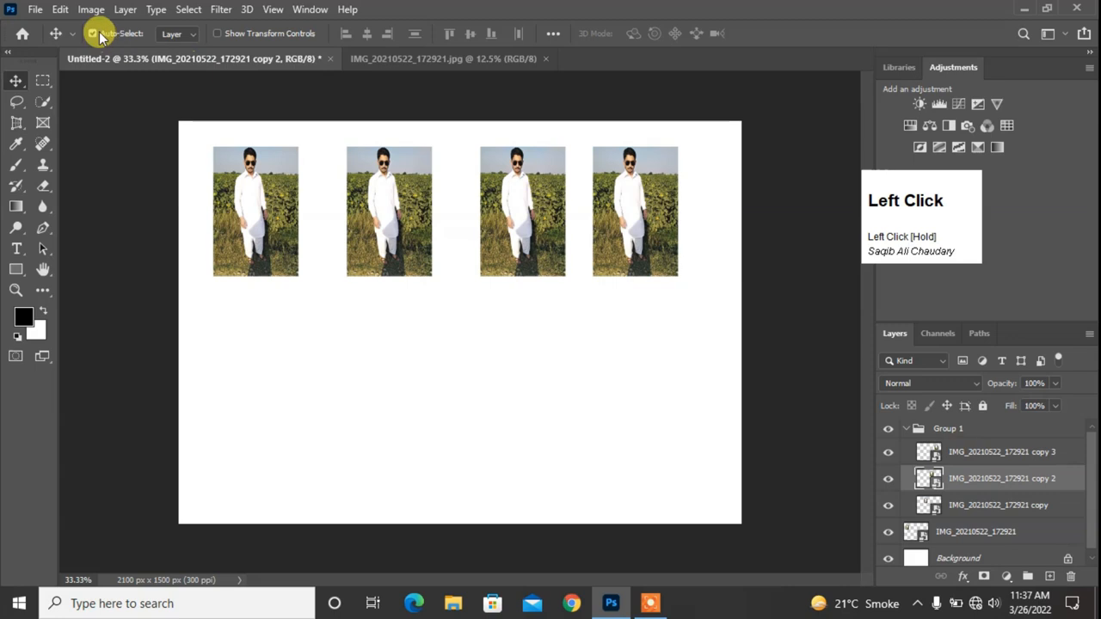
mouse_move(397, 193)
mouse_down()
mouse_move(387, 255)
mouse_move(386, 200)
mouse_up()
click(91, 35)
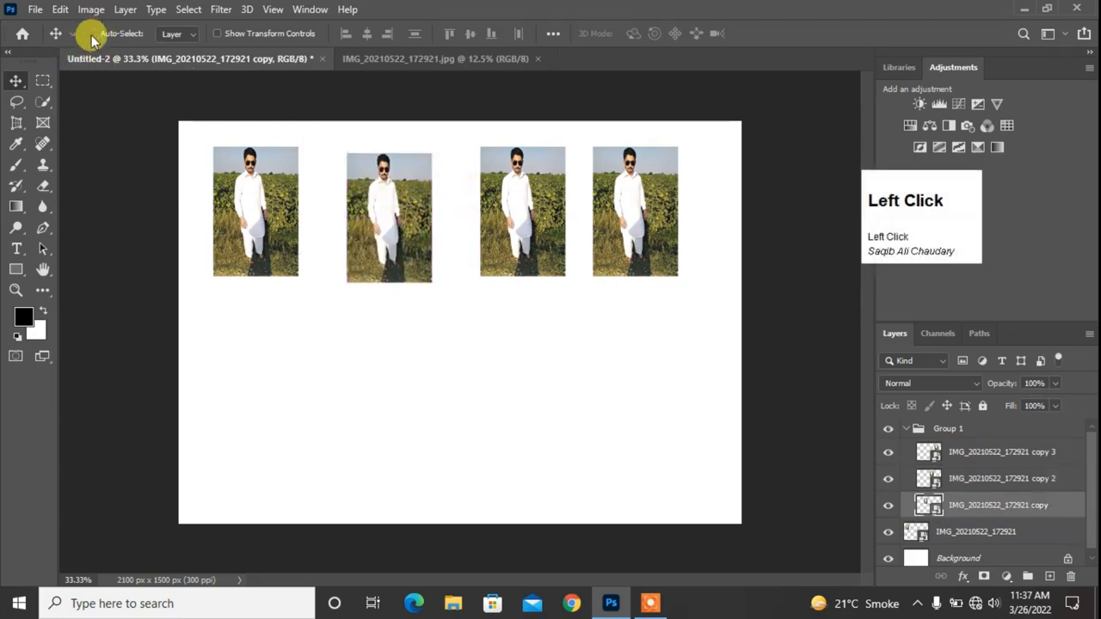
Collapse Group 1, duplicate the whole group into a second row below, and undo the duplication
click(905, 429)
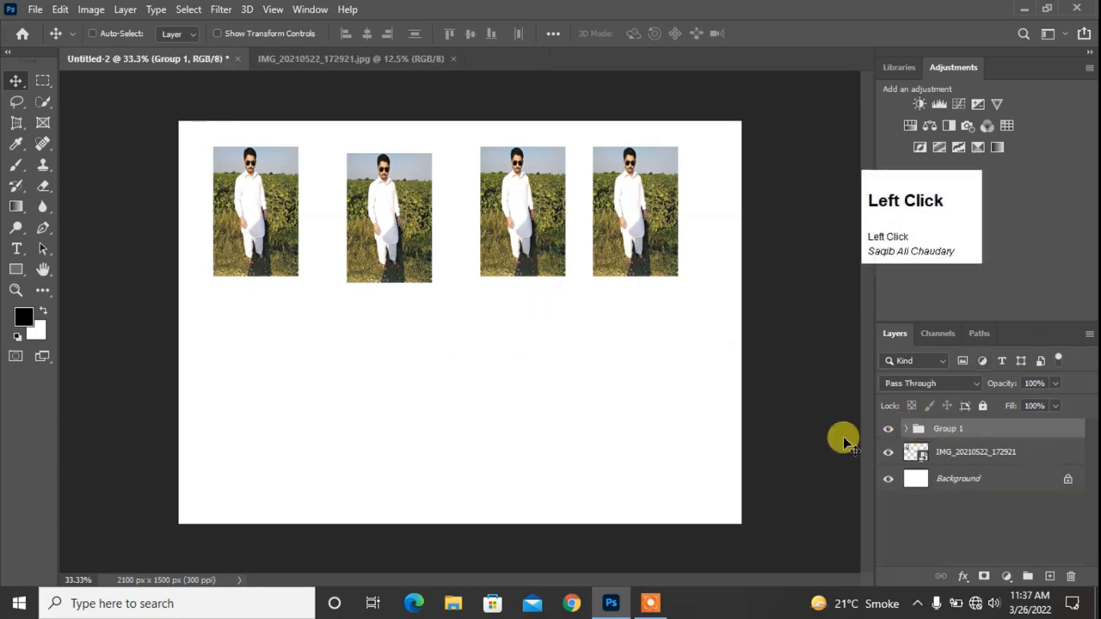
drag(541, 214, 517, 397)
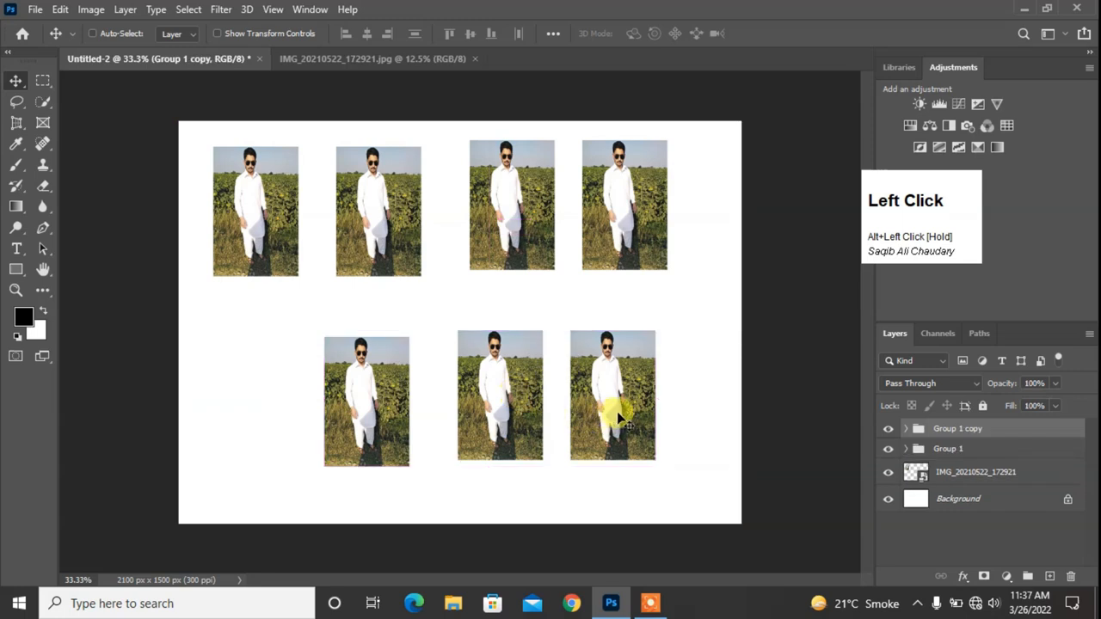
click(945, 449)
click(942, 436)
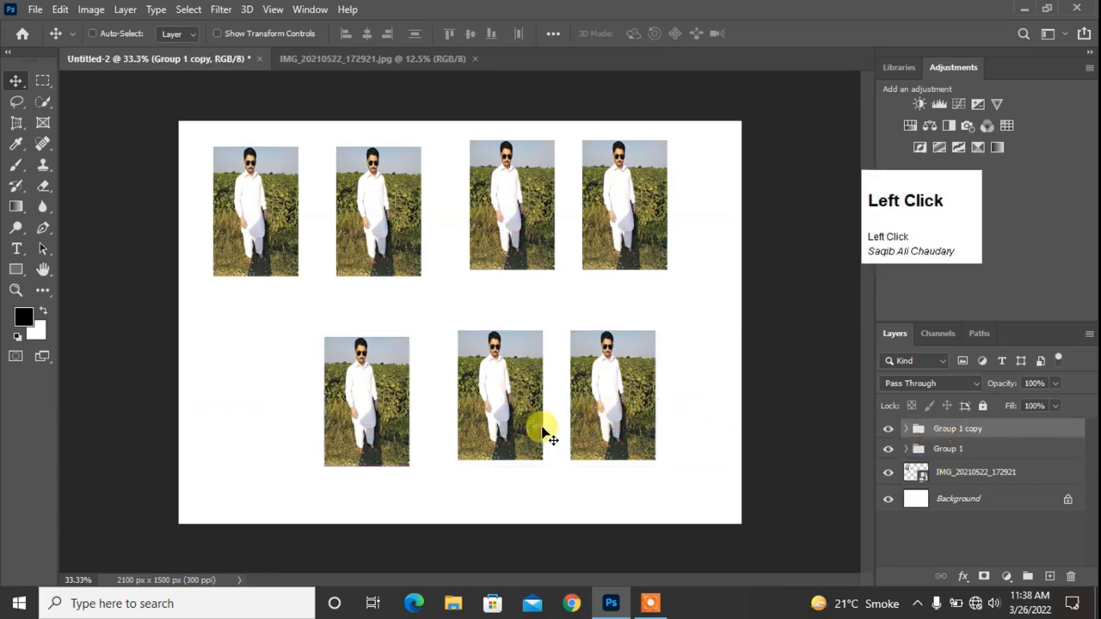
key(ctrl+z)
Expand Group 1, move the copy 3 photo down below the row, and enlarge it with Free Transform
click(904, 429)
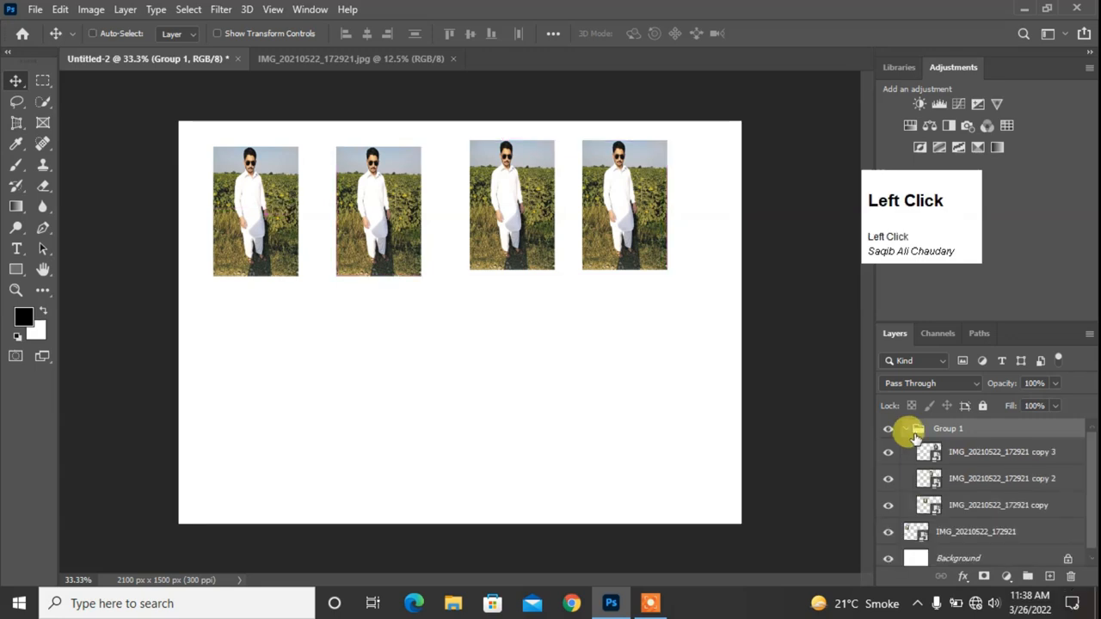
click(978, 453)
drag(619, 245, 642, 396)
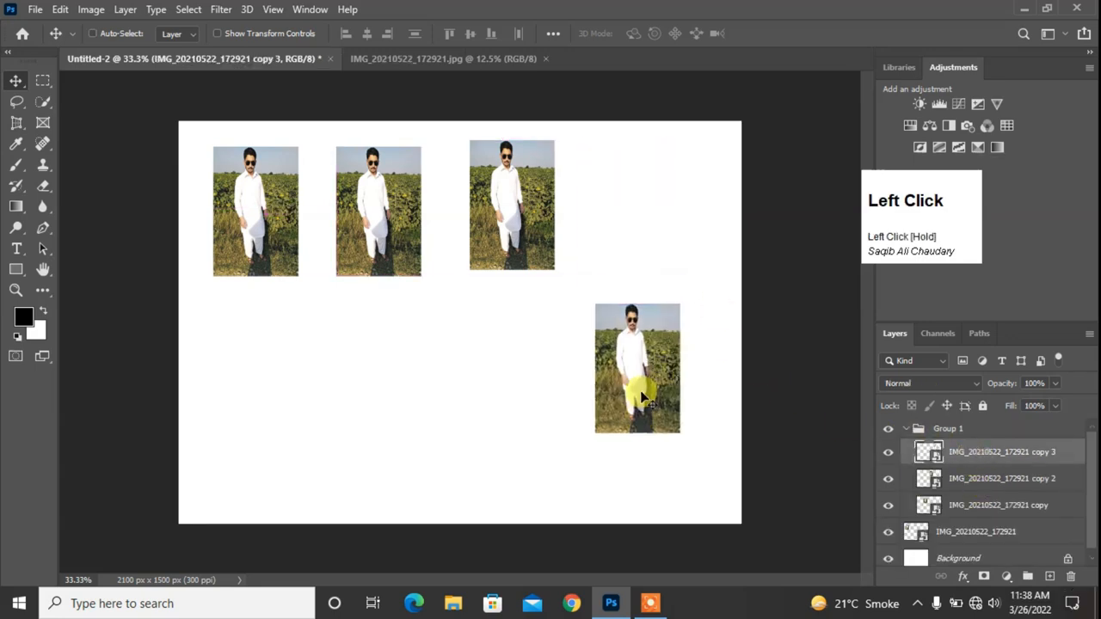
key(ctrl+t)
drag(639, 306, 621, 251)
click(514, 196)
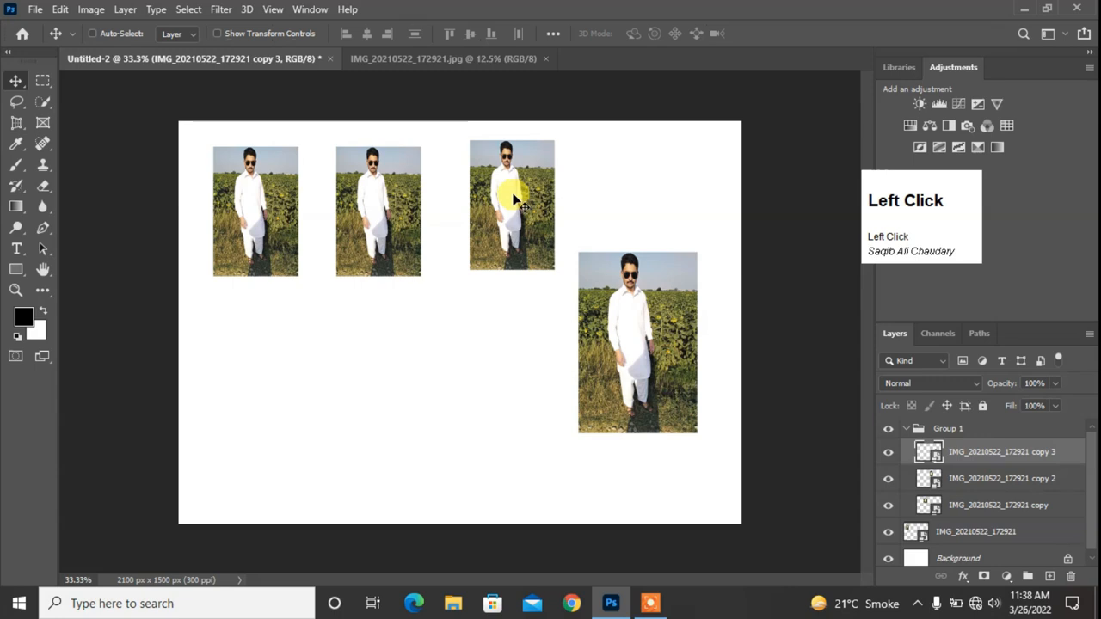
Select the copy 2 layer and move its photo down beside the enlarged photo
drag(507, 198, 527, 372)
click(976, 481)
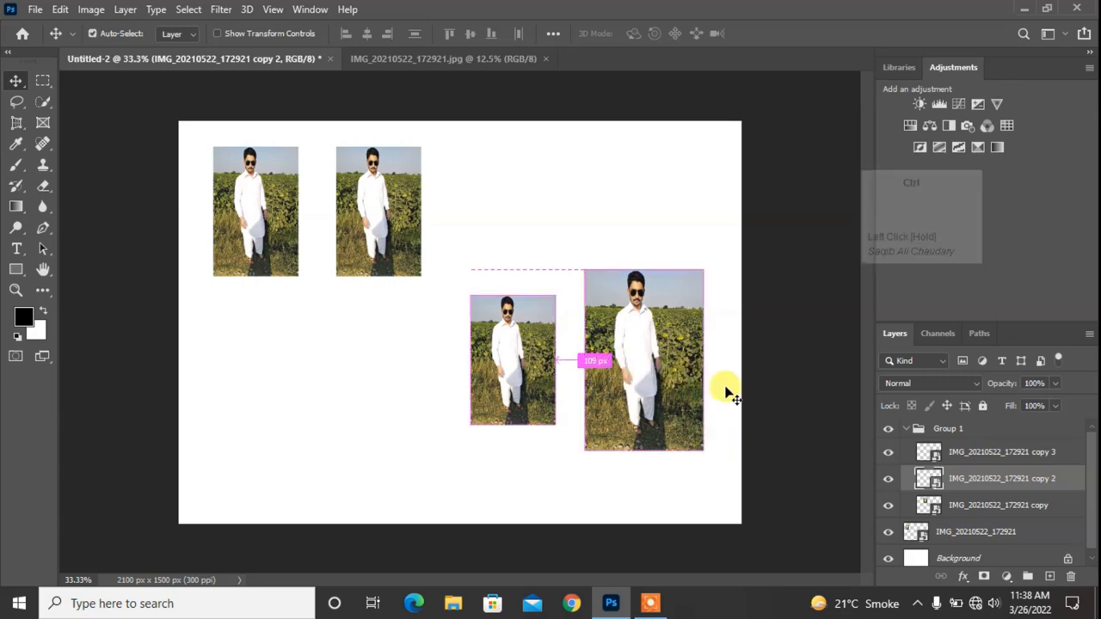
Try picking photos directly on the canvas, and select the copy, copy 2 and copy 3 layers together
ctrl+click(1008, 453)
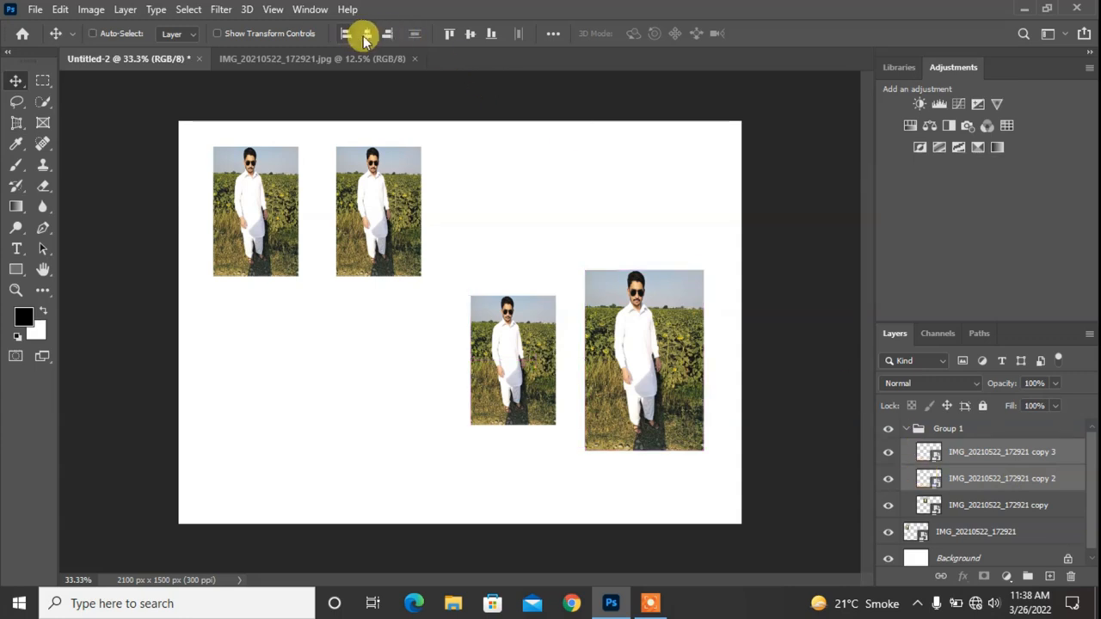
key(ctrl)
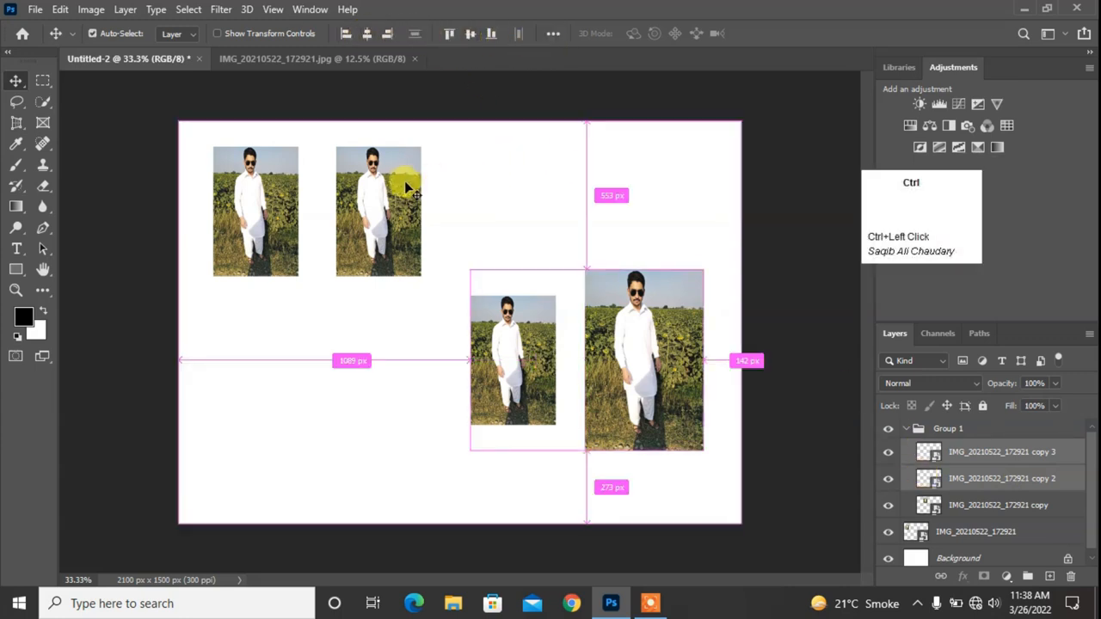
ctrl+click(398, 200)
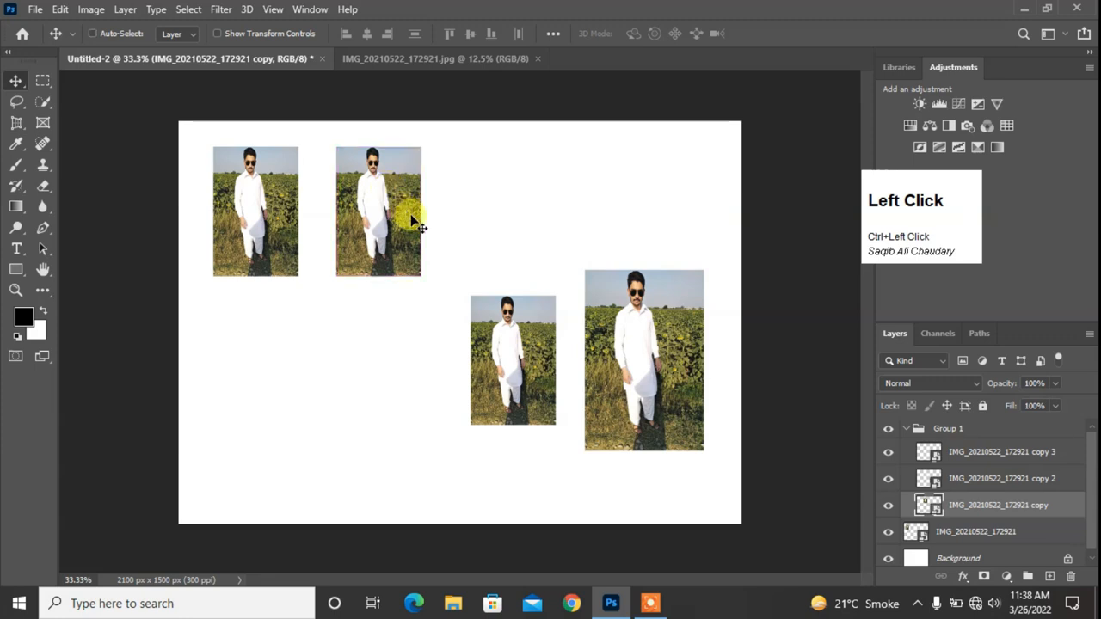
ctrl+click(491, 329)
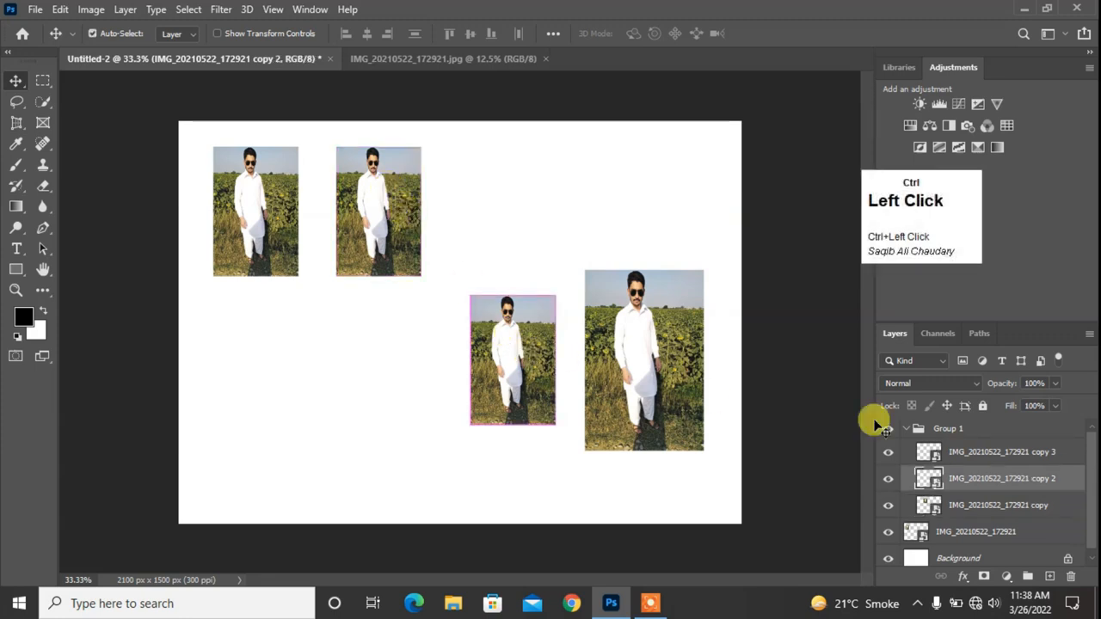
ctrl+click(994, 456)
ctrl+click(991, 510)
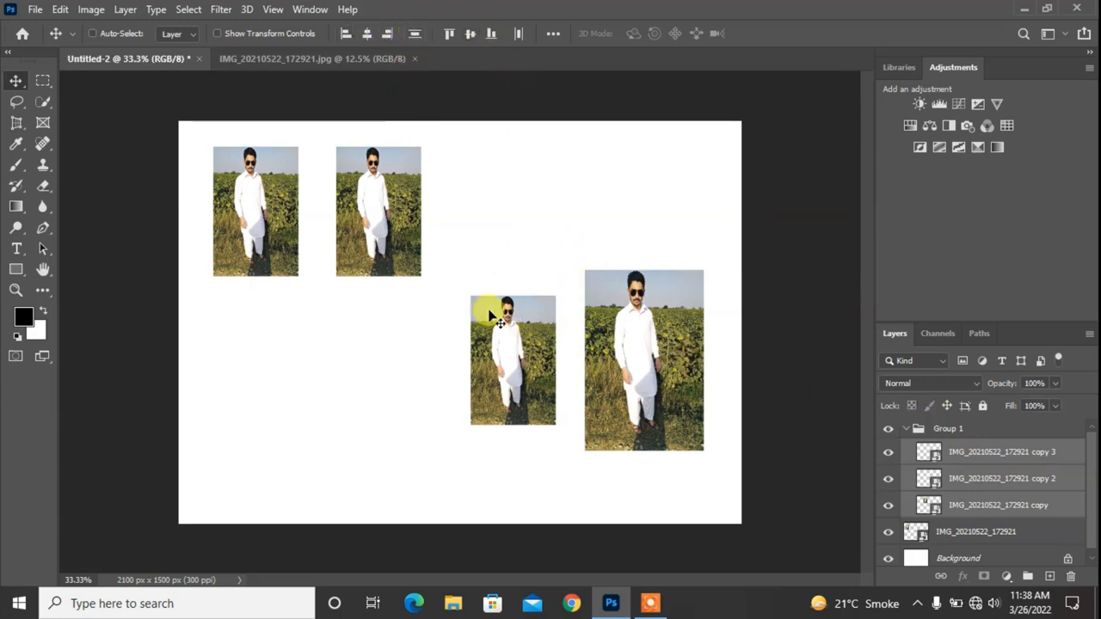
Align the three selected layers by left edges, horizontal centers and right edges in turn, finishing on horizontal centers
click(344, 32)
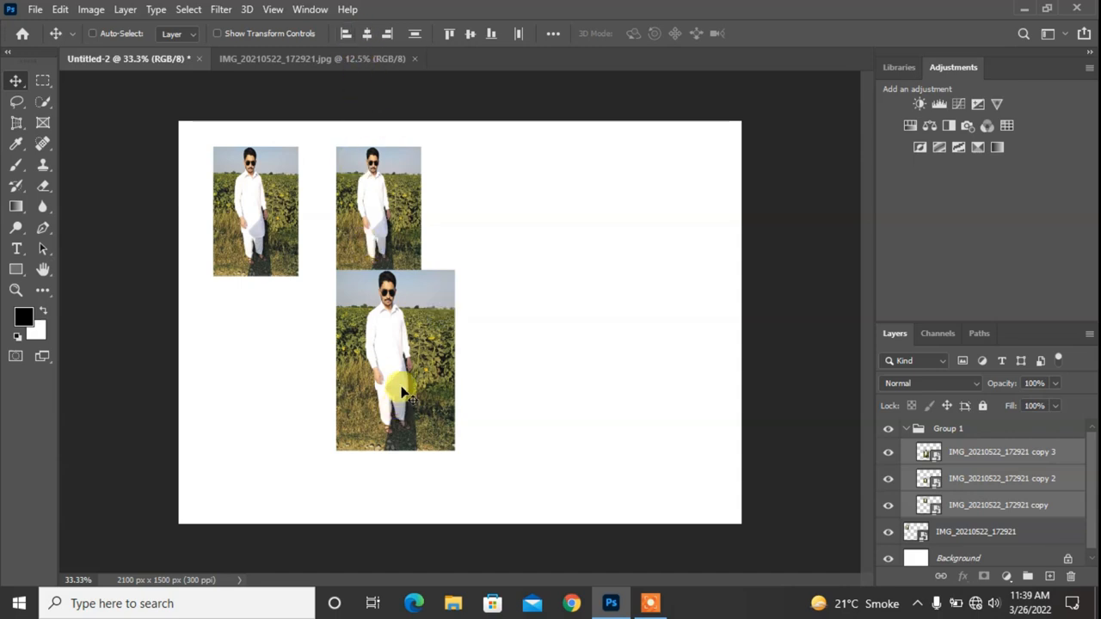
click(366, 34)
click(384, 32)
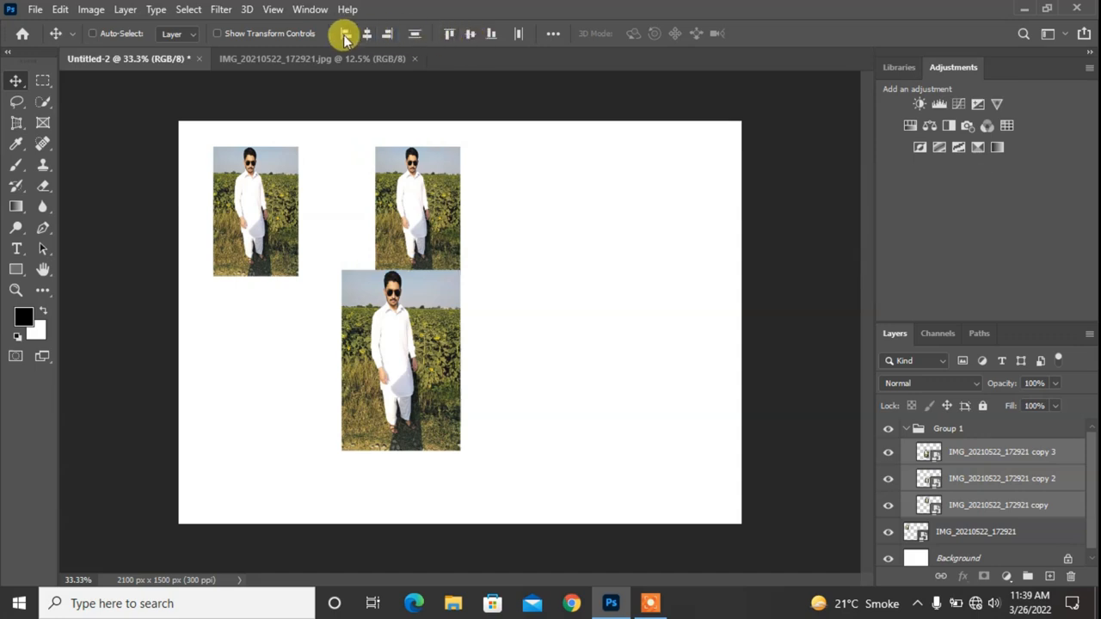
click(343, 35)
click(365, 35)
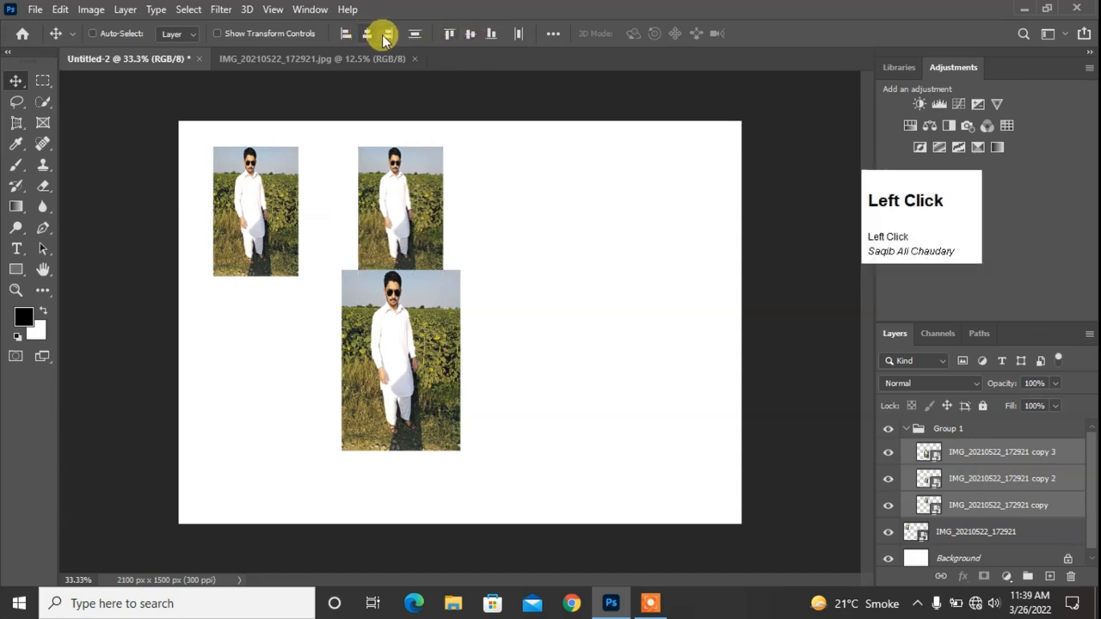
Align the three selected layers by top edges and vertical centers in turn, finishing on top edges
click(450, 35)
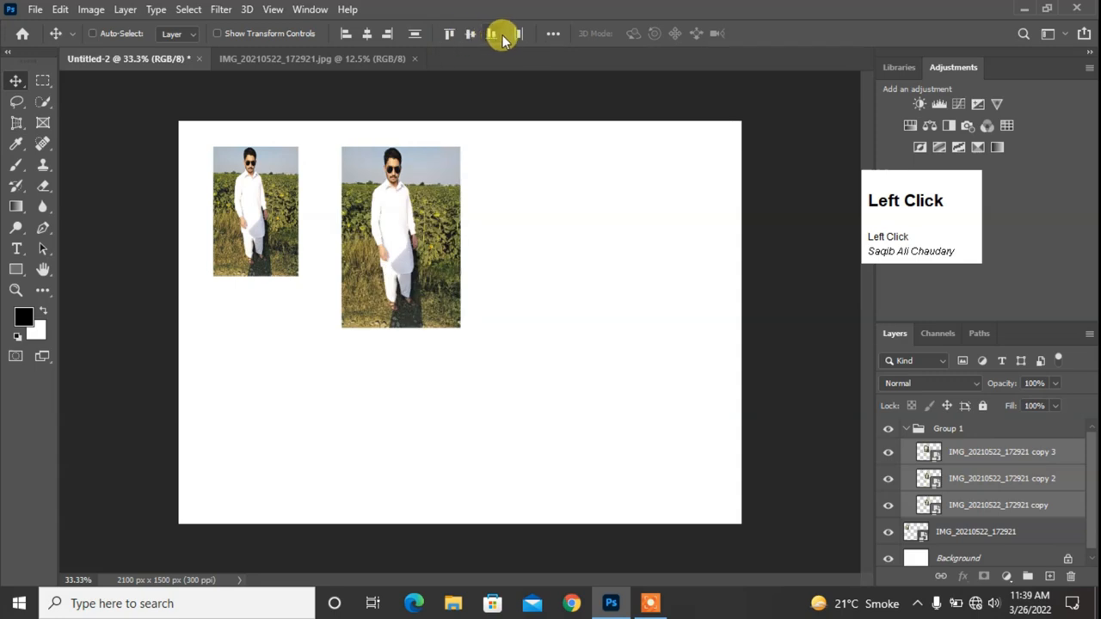
click(468, 33)
click(448, 34)
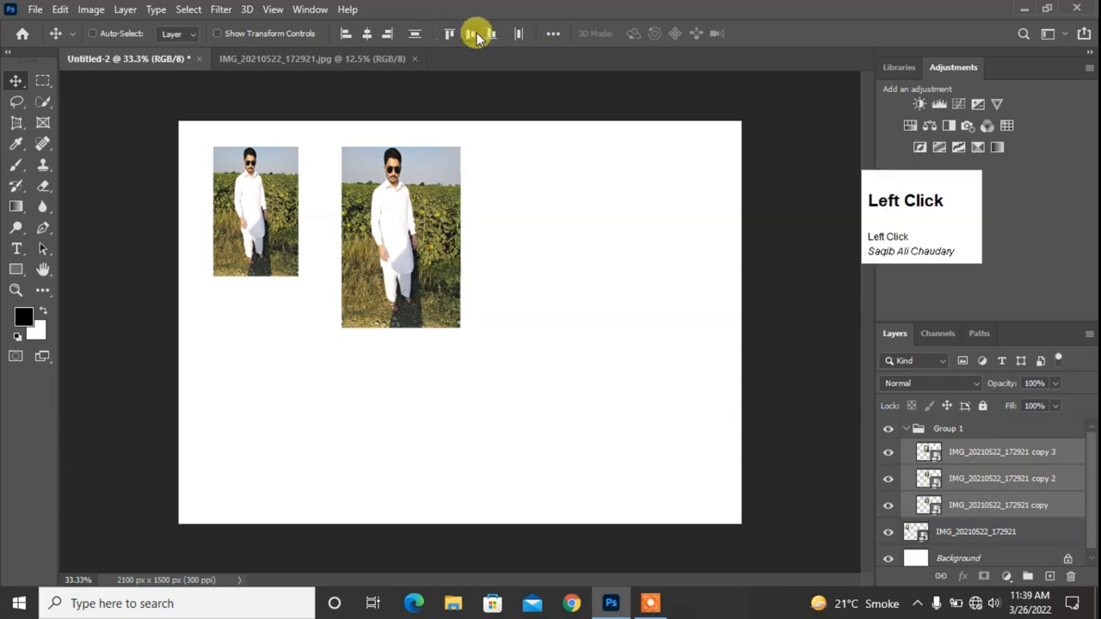